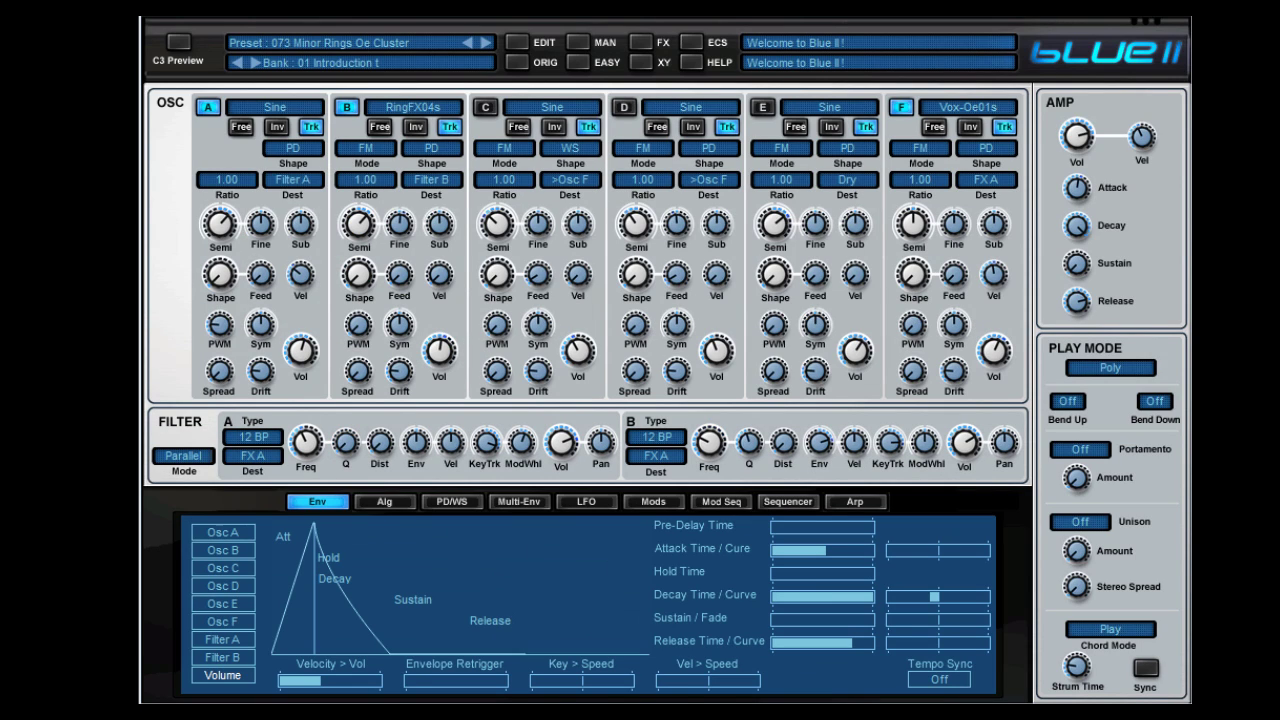
# Browse the waveform categories available for oscillator C, including Sample ST A and Sample ST Big, without choosing one
pyautogui.click(545, 110)
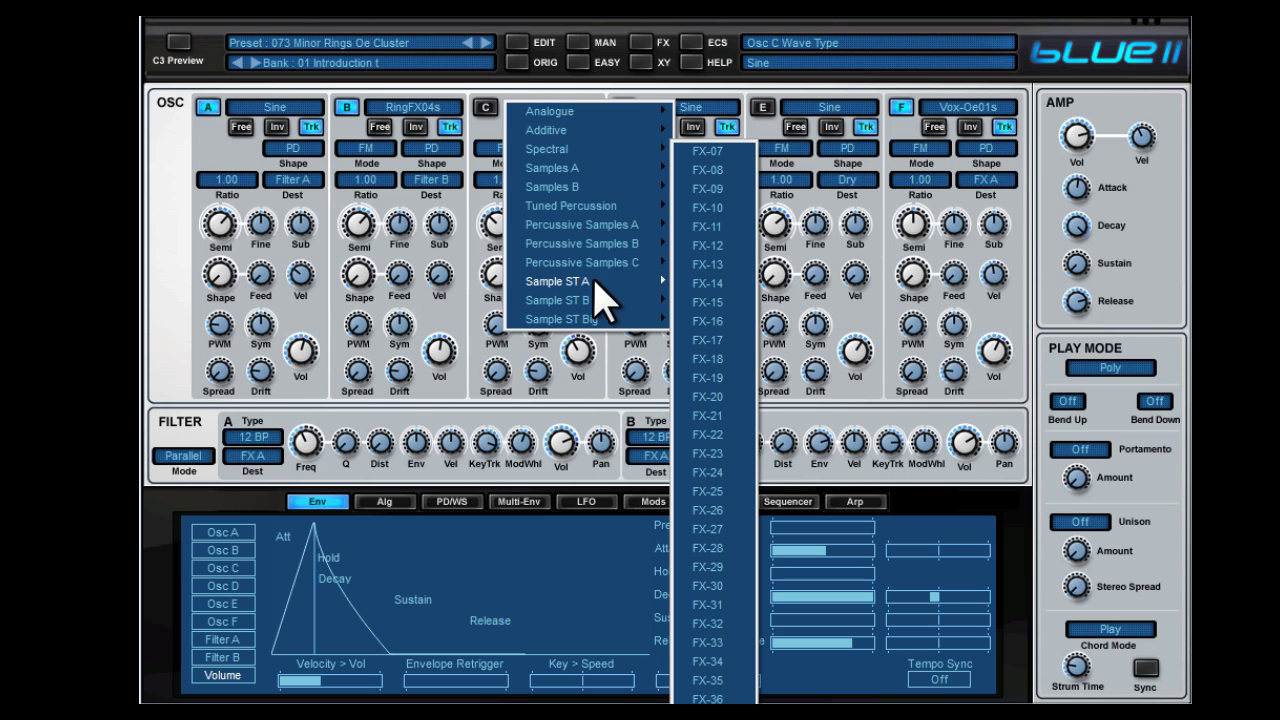
pyautogui.moveTo(600, 298)
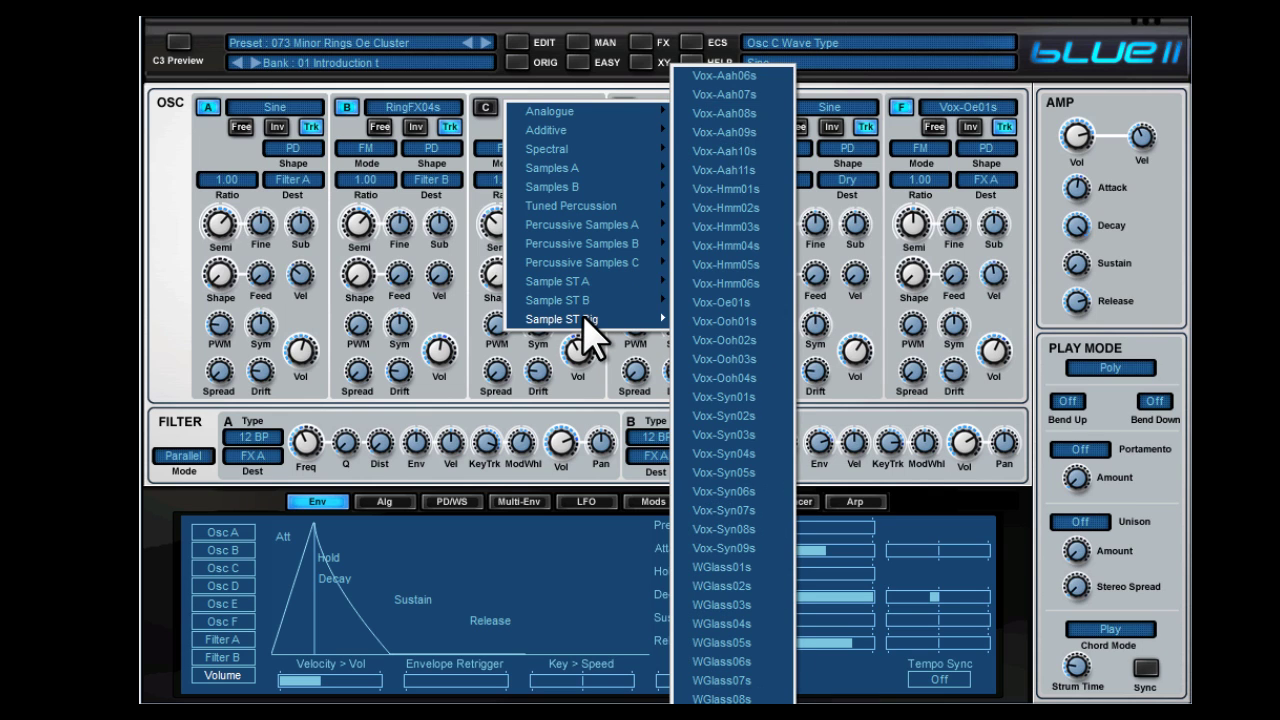
pyautogui.moveTo(584, 320)
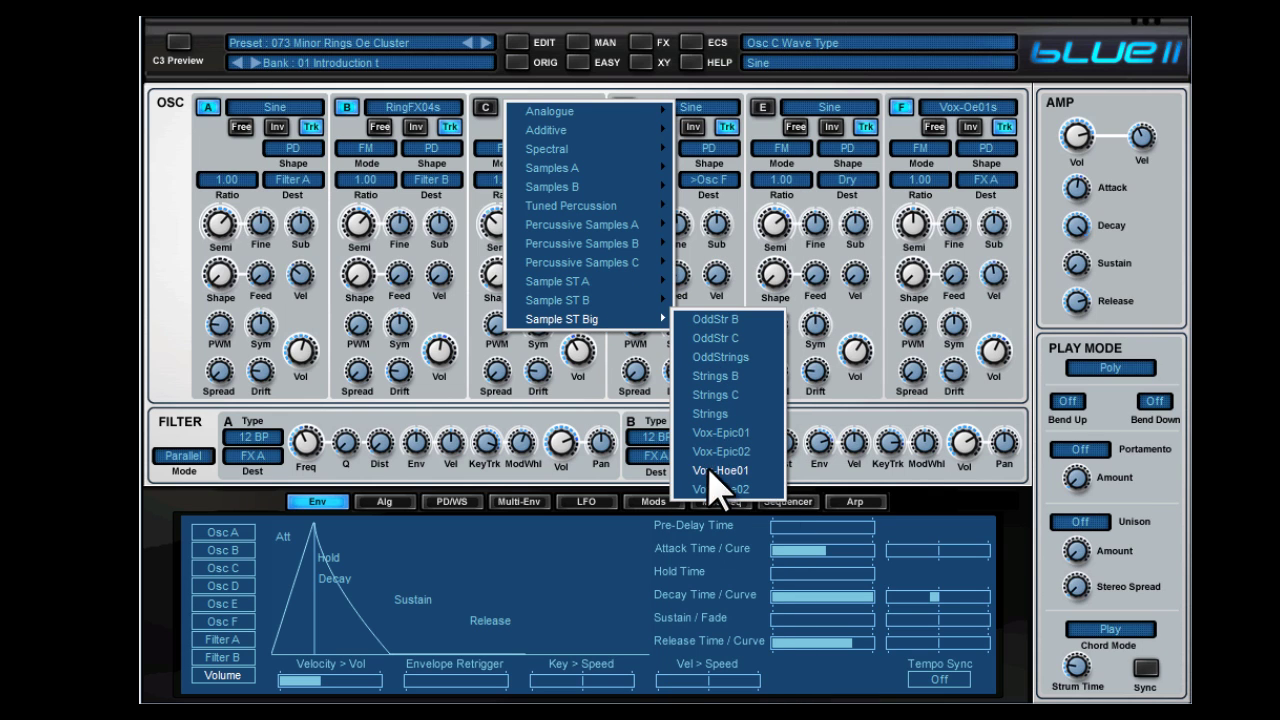
pyautogui.click(640, 92)
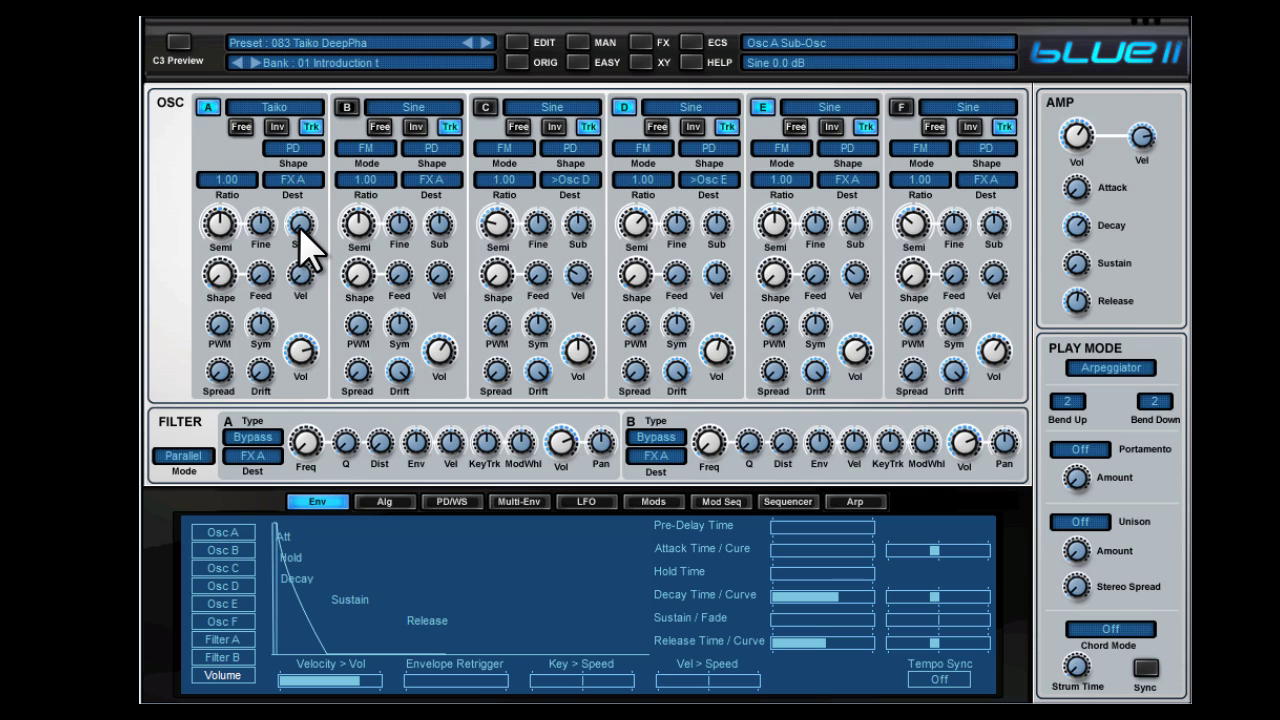
# Try out oscillator A's Sub control and sweep its Spread amount up and back down
pyautogui.moveTo(296, 222); pyautogui.dragTo(320, 252)
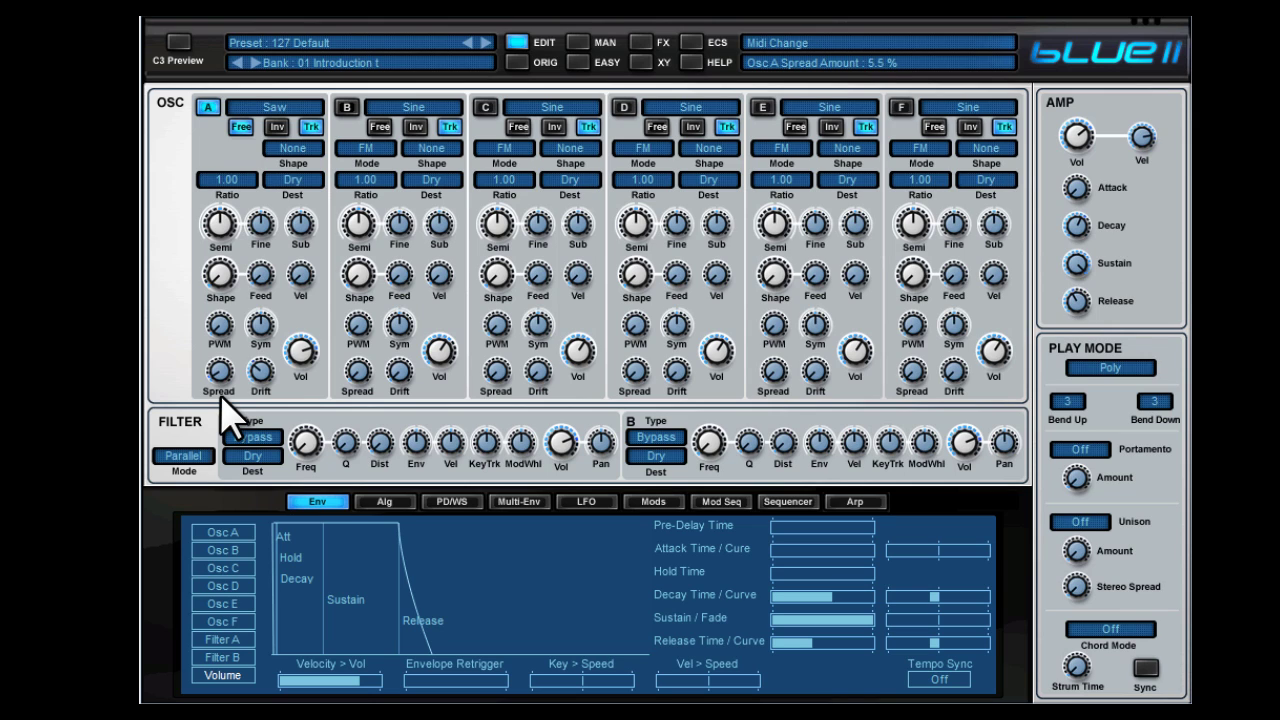
pyautogui.scroll(10, 221, 395)
pyautogui.scroll(16, 221, 395)
pyautogui.scroll(20, 221, 395)
pyautogui.scroll(-20, 222, 396)
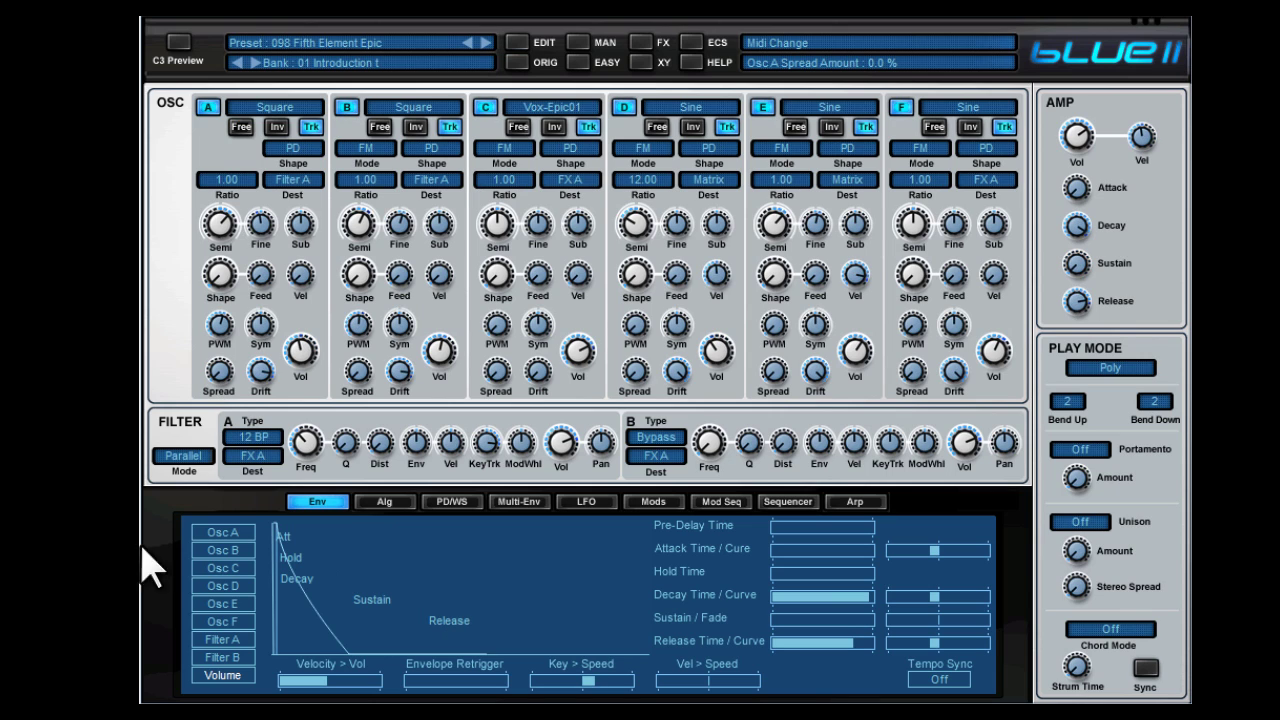
# Show the FM Matrix and switch off oscillators C, D, E and F to isolate oscillators A and B
pyautogui.click(384, 502)
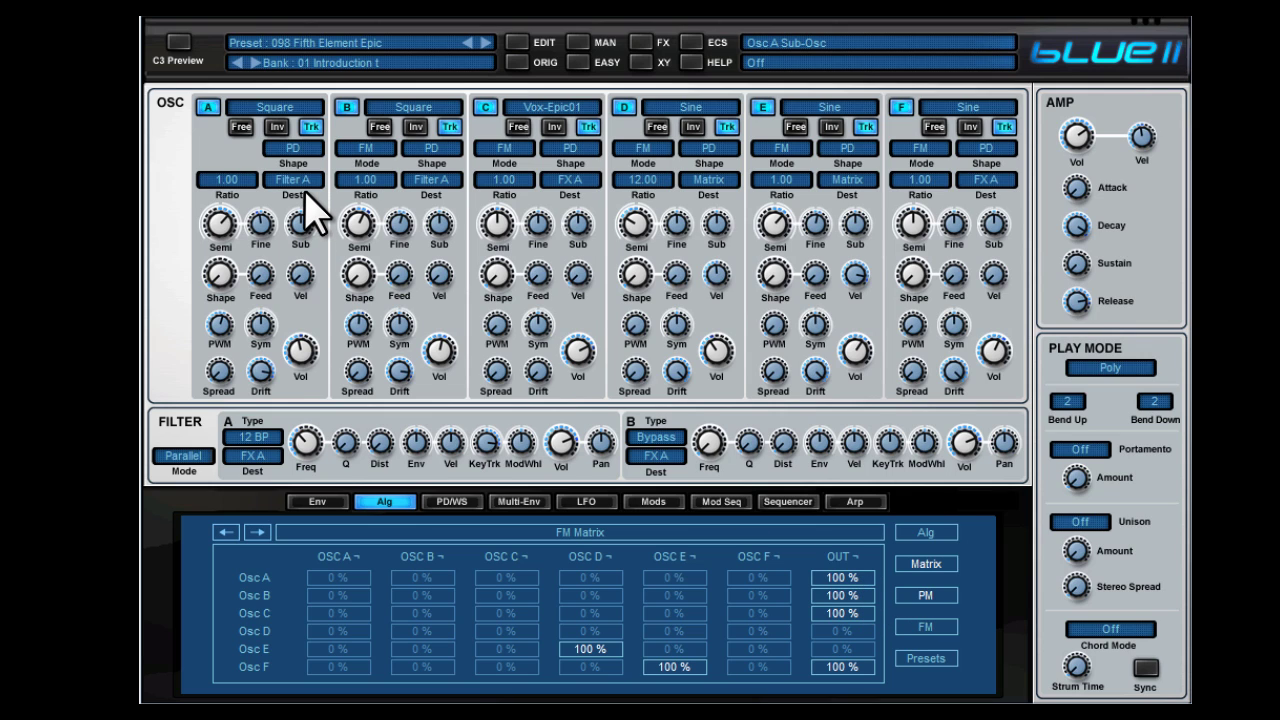
pyautogui.click(485, 107)
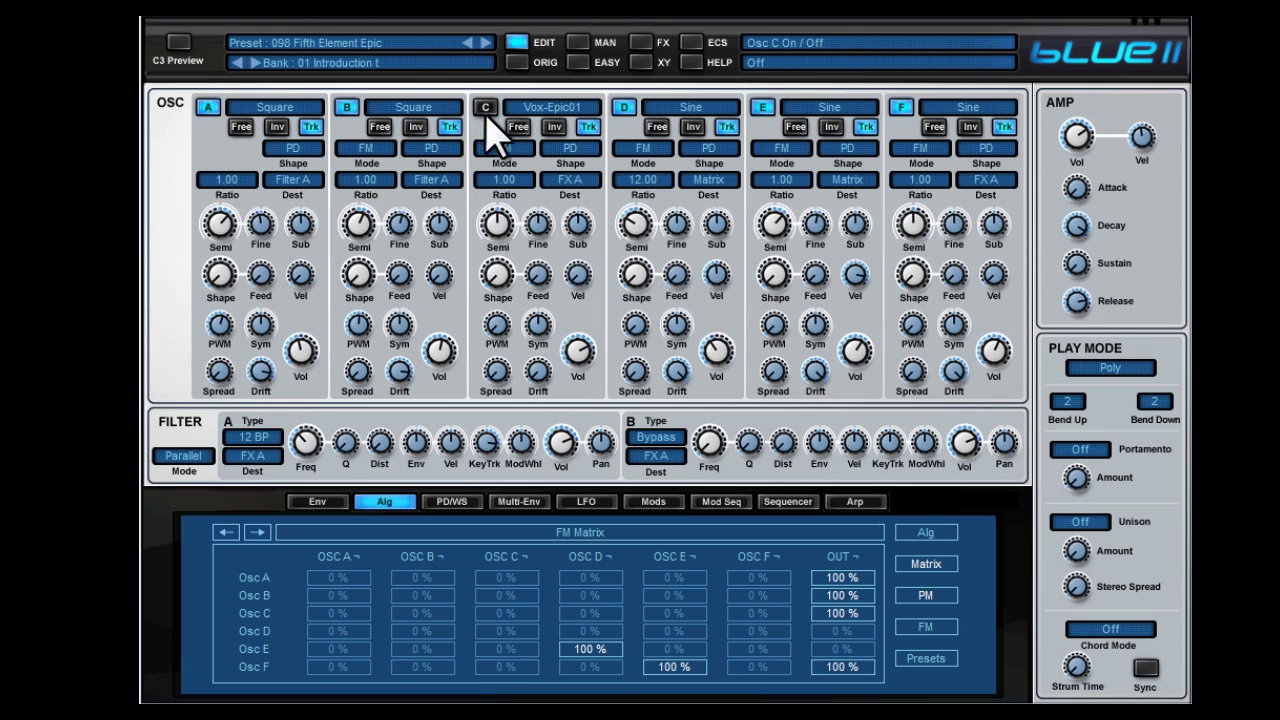
pyautogui.click(630, 107)
pyautogui.click(764, 108)
pyautogui.click(903, 108)
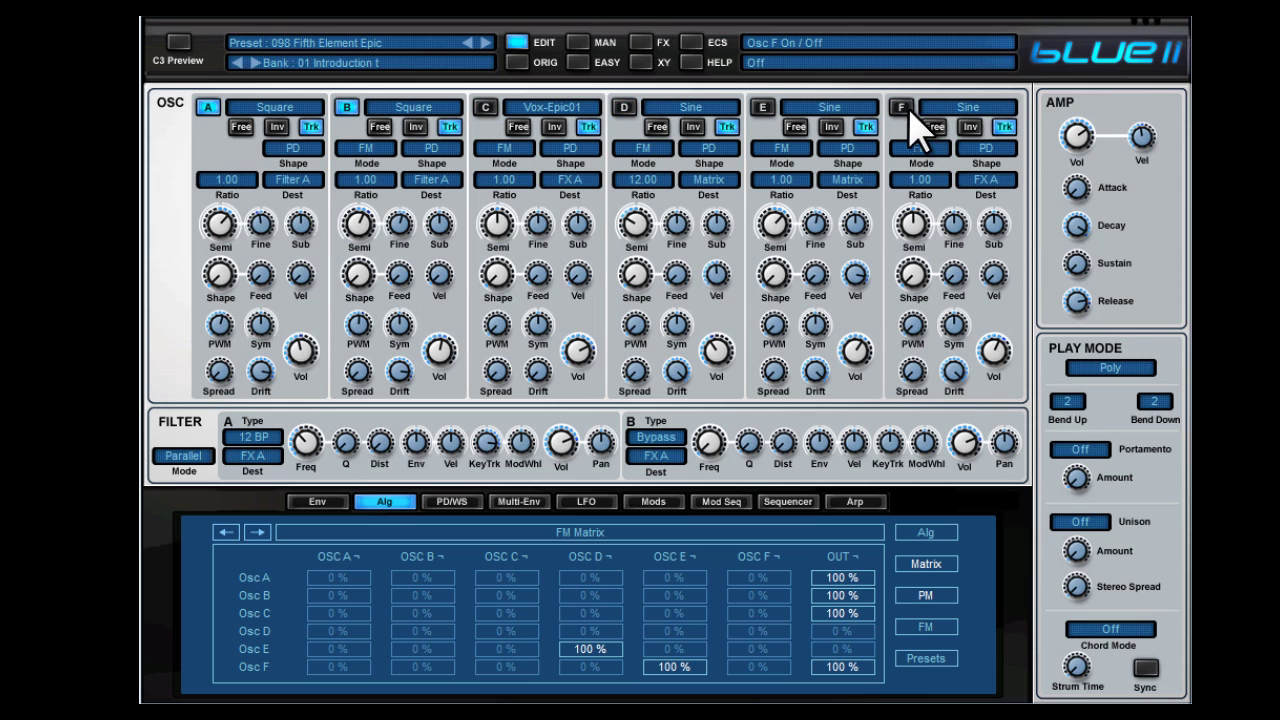
# Switch off oscillators A and B and turn on oscillator C to isolate its Vox-Epic01 sample
pyautogui.click(207, 107)
pyautogui.click(346, 107)
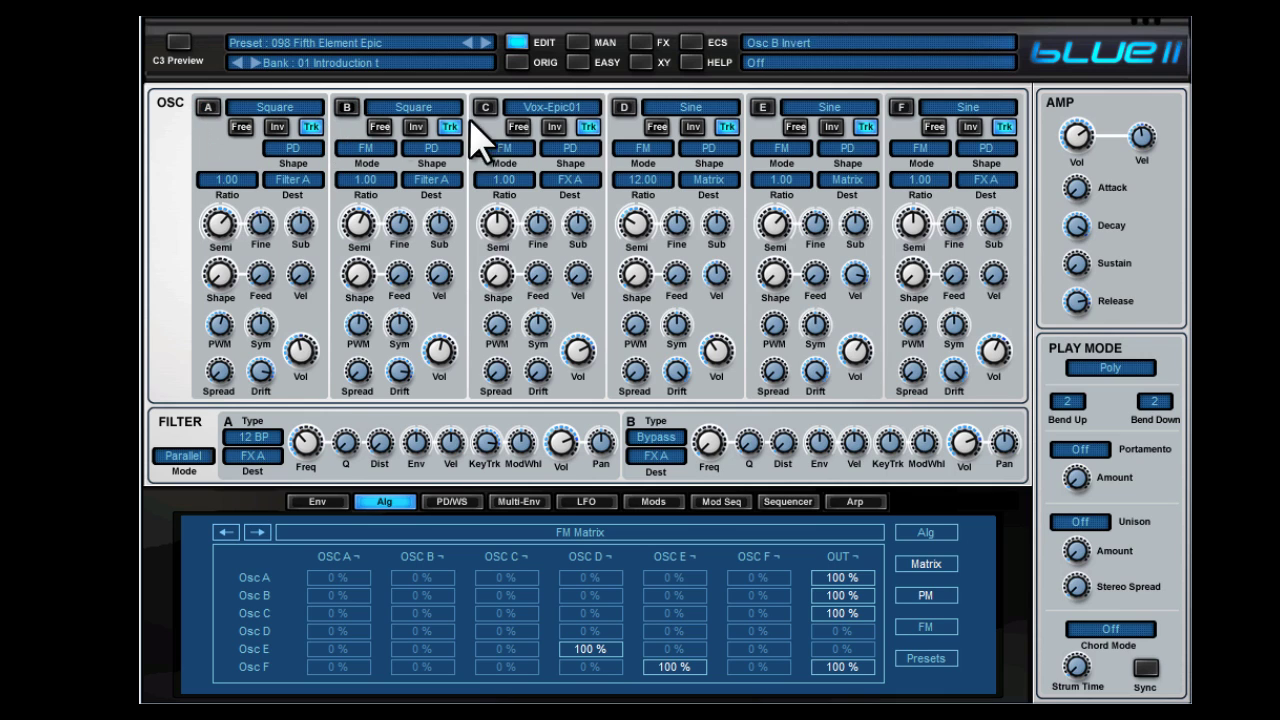
pyautogui.click(485, 107)
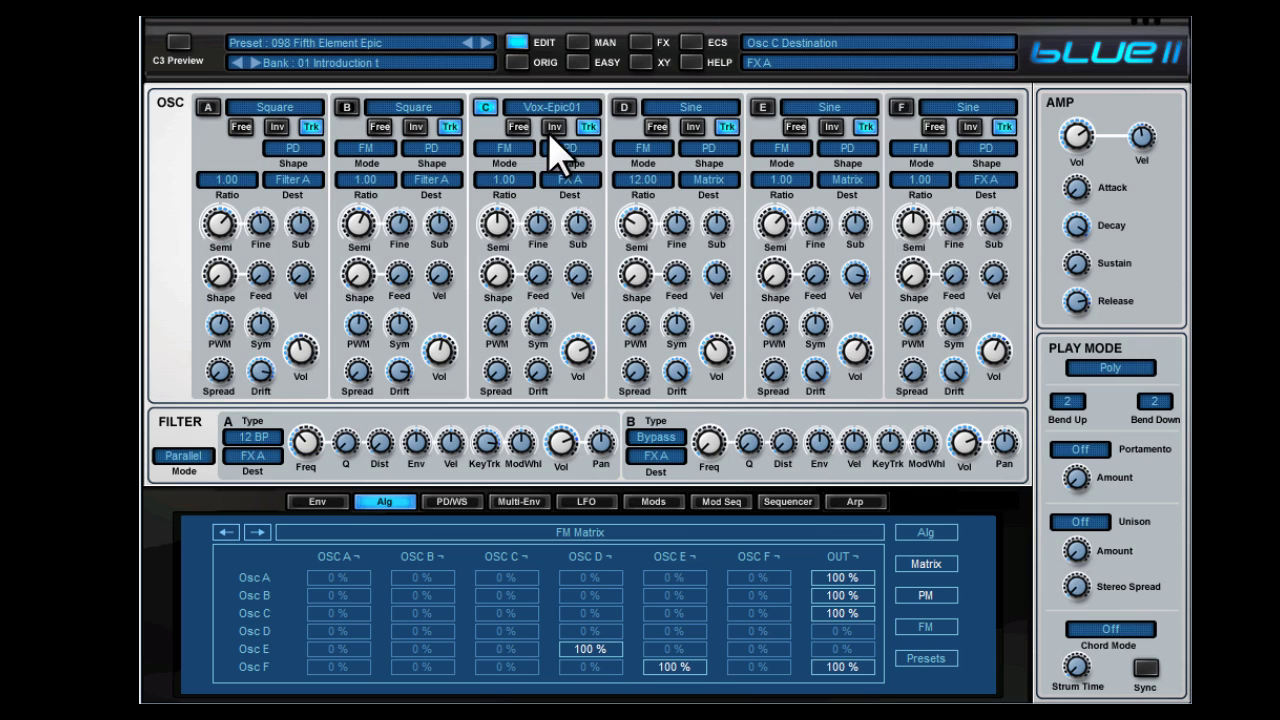
# Mute oscillator C briefly while enabling D, E and F, and switch C, B and A back on
pyautogui.click(486, 107)
pyautogui.click(622, 107)
pyautogui.click(762, 108)
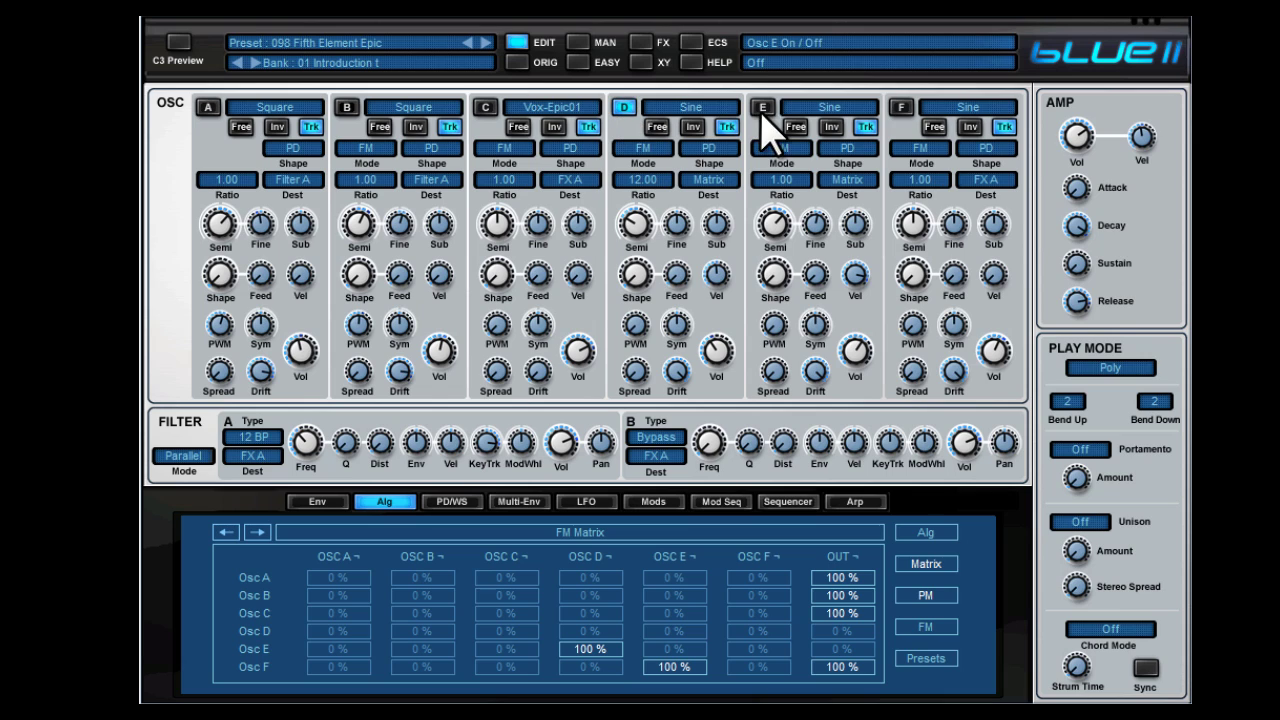
pyautogui.click(901, 108)
pyautogui.click(485, 108)
pyautogui.click(345, 108)
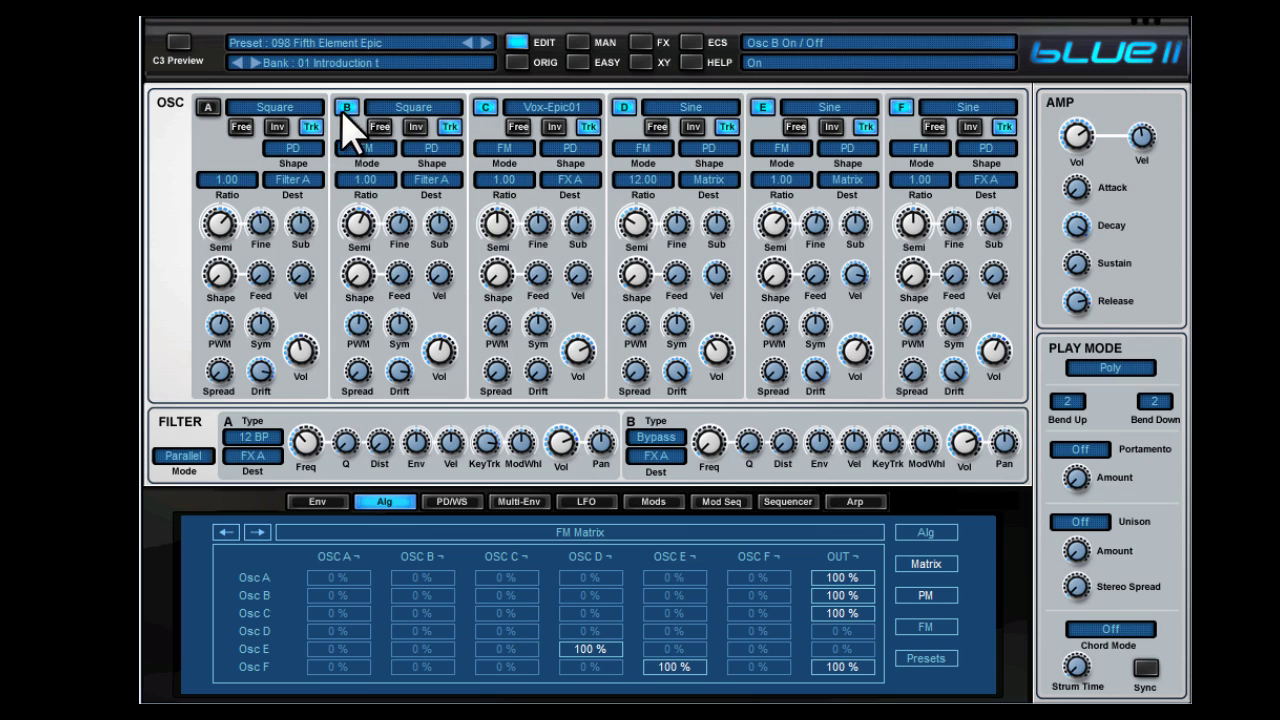
pyautogui.click(207, 107)
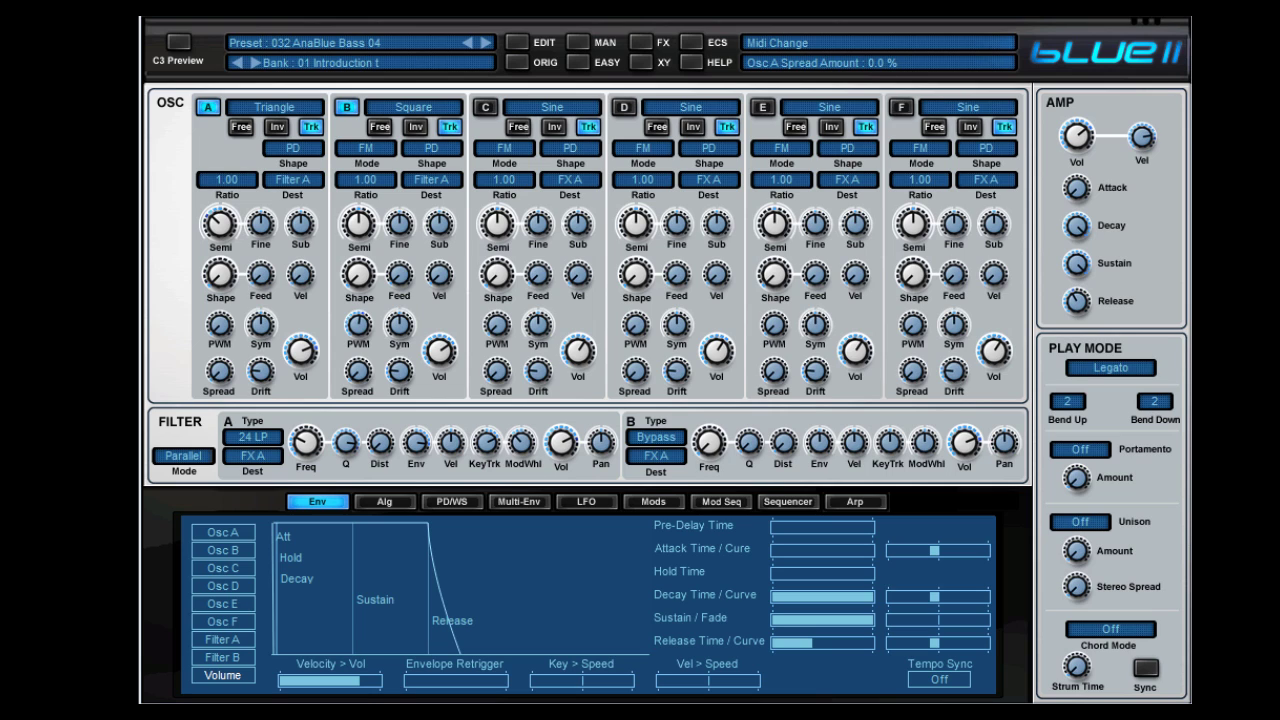
# Browse the filter types available for Filter B without choosing one, and display Filter A's envelope
pyautogui.click(656, 437)
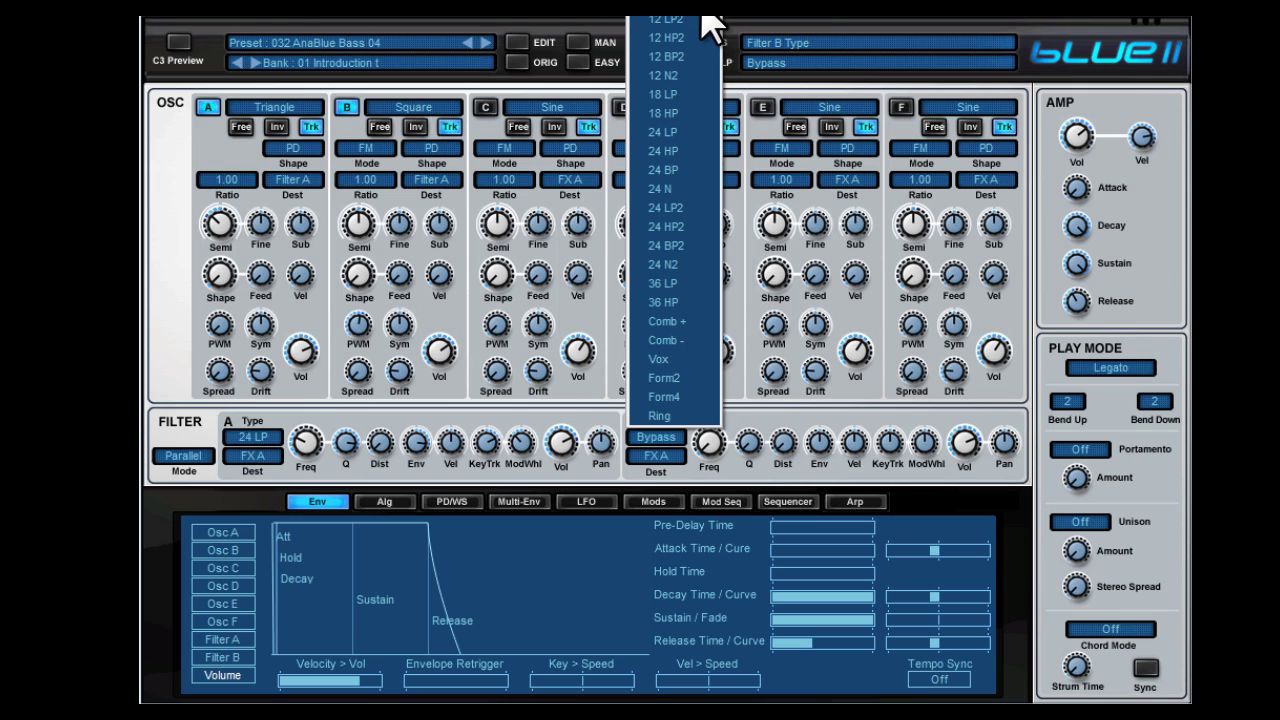
pyautogui.press('Escape')
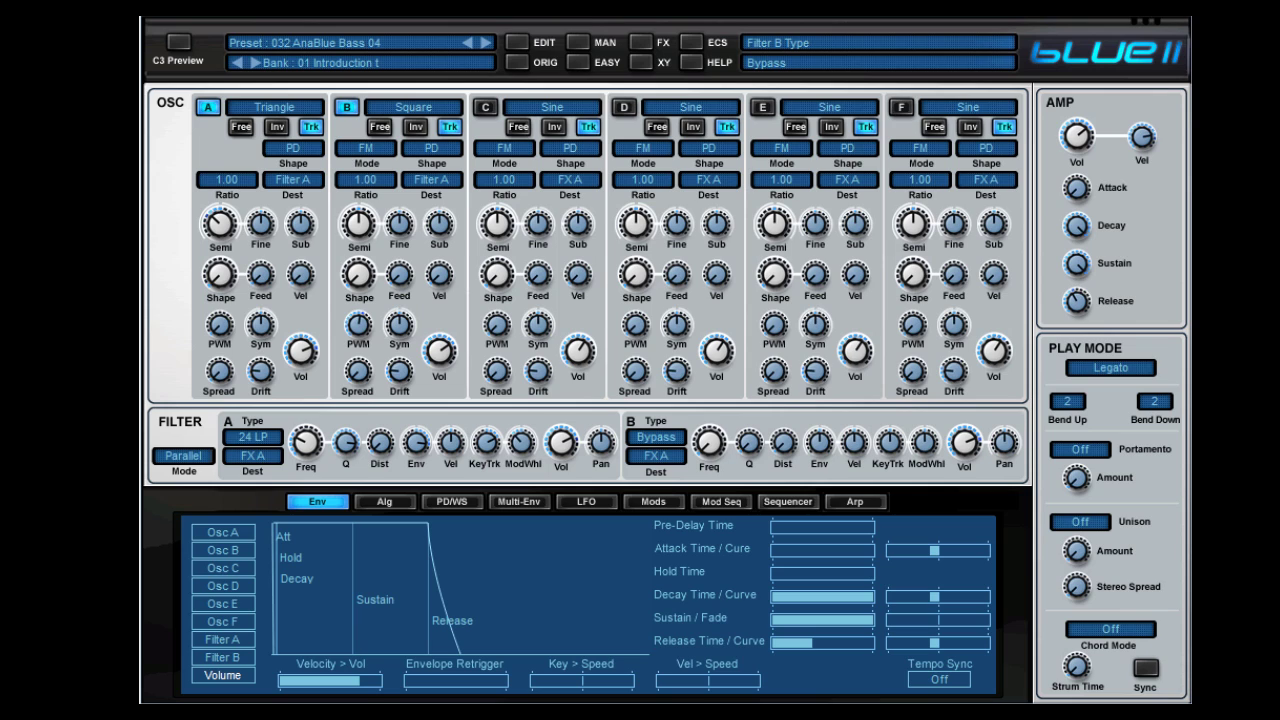
pyautogui.click(222, 640)
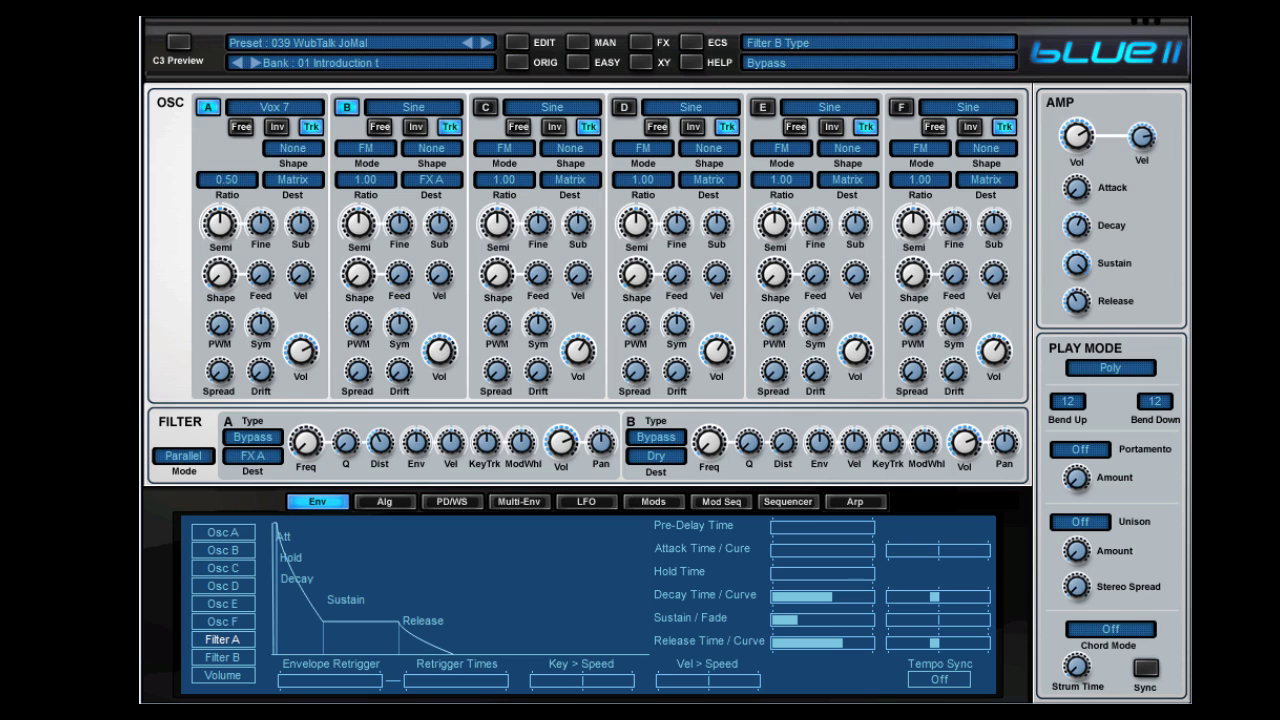
# Examine the preset's multi-envelope, mod sequencer, LFO and modulation routing settings
pyautogui.click(519, 502)
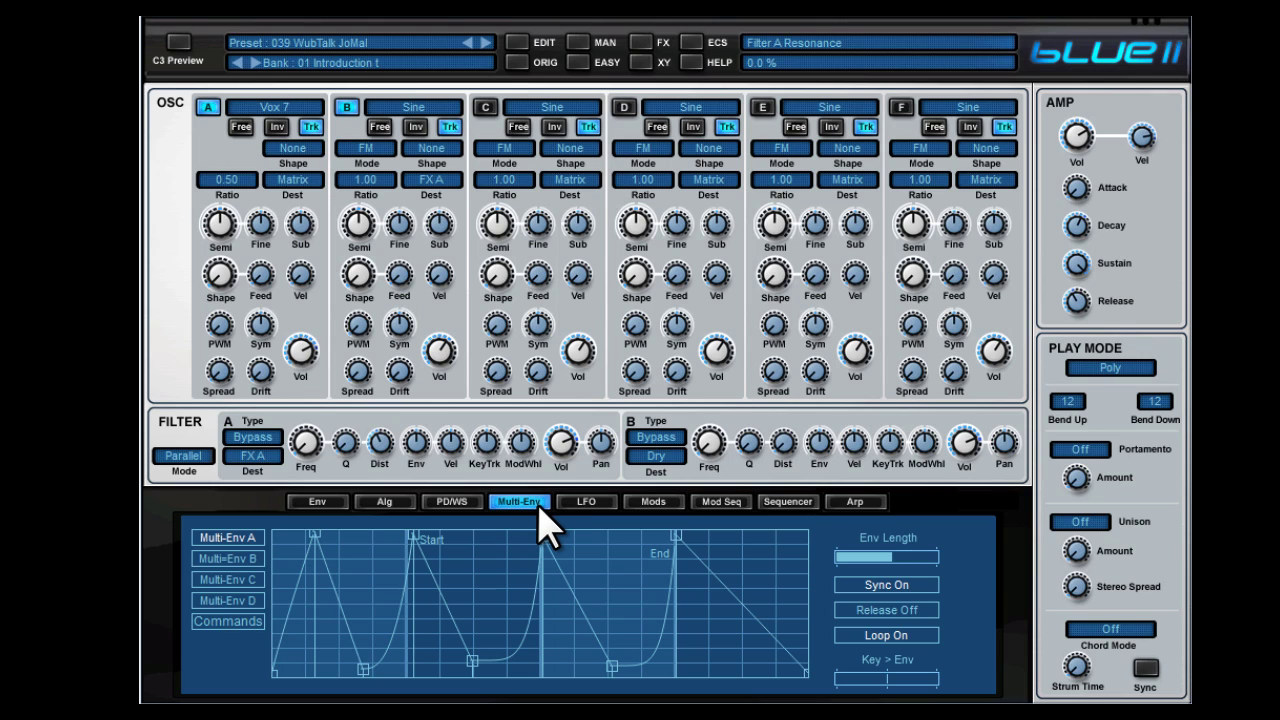
pyautogui.click(719, 500)
pyautogui.click(594, 503)
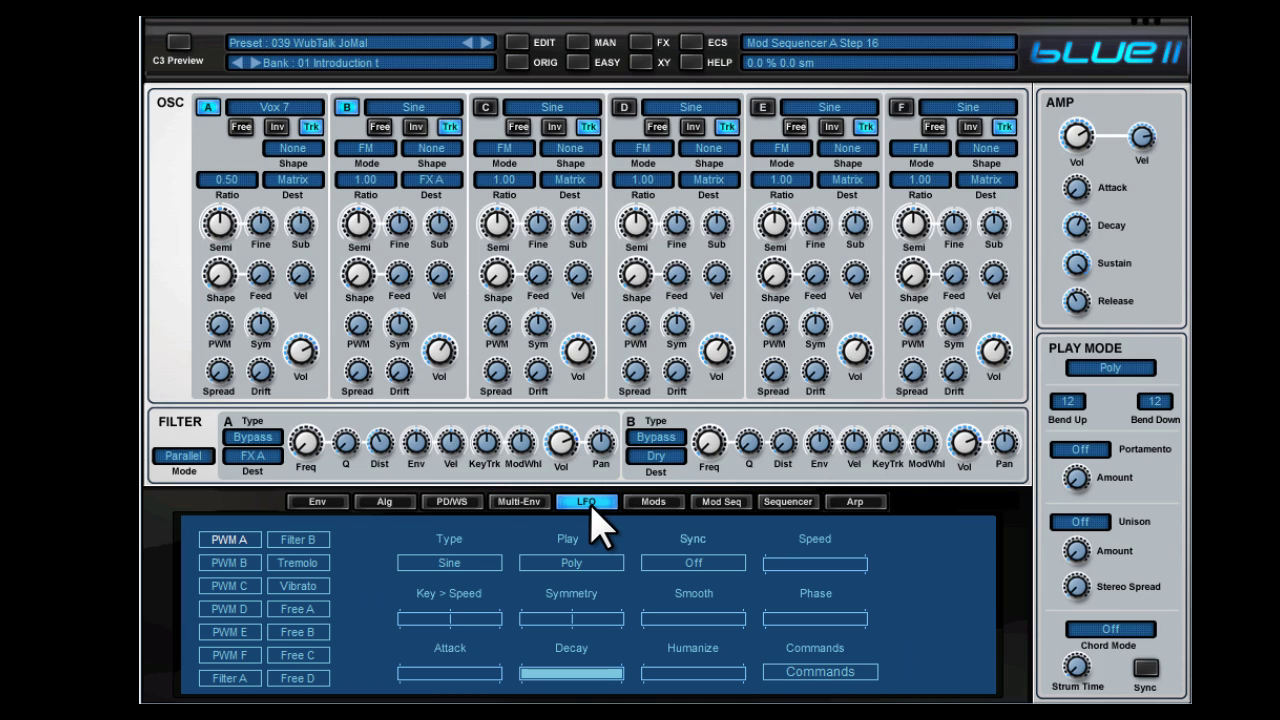
pyautogui.click(655, 503)
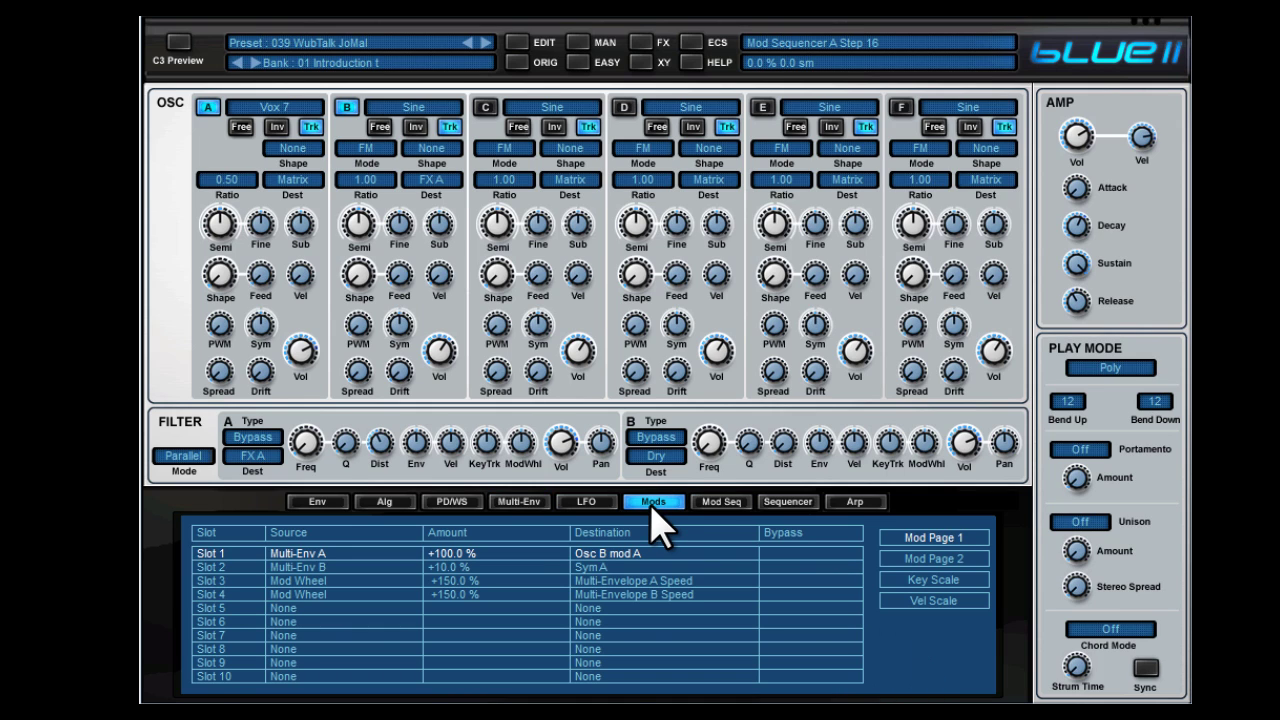
# Compare the envelopes and retrigger settings of oscillators A, B and C
pyautogui.click(312, 501)
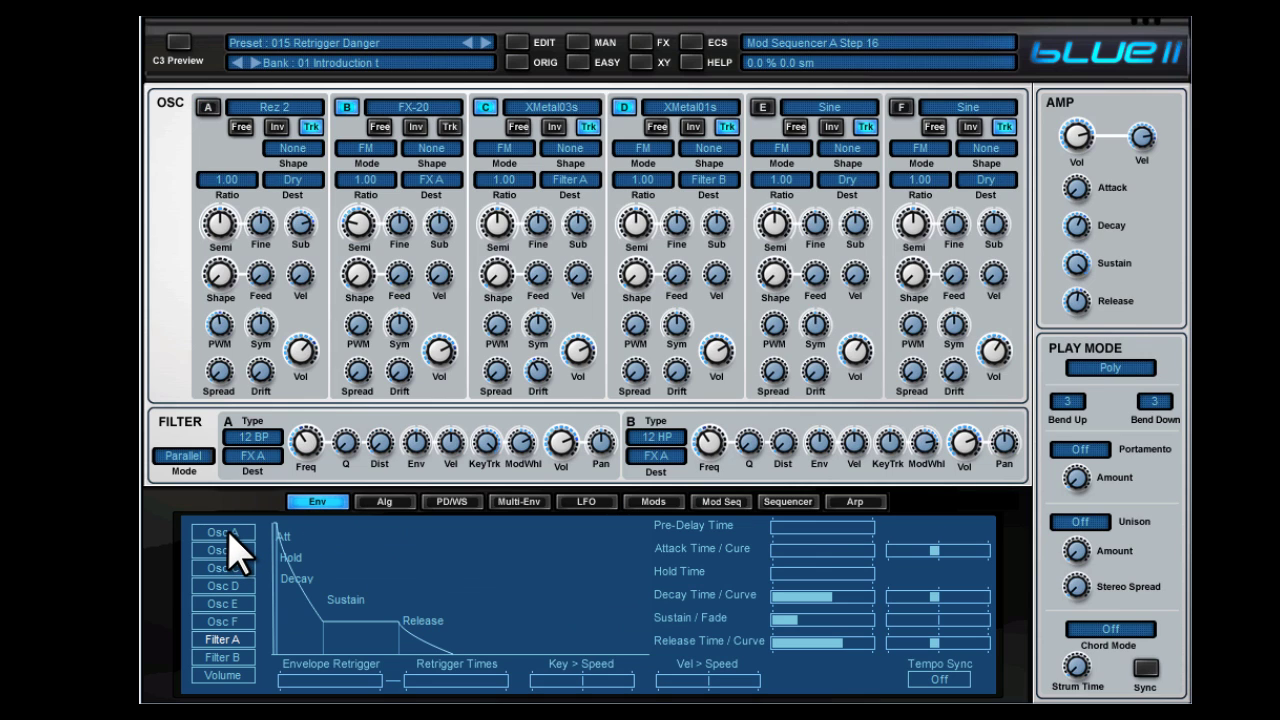
pyautogui.click(229, 533)
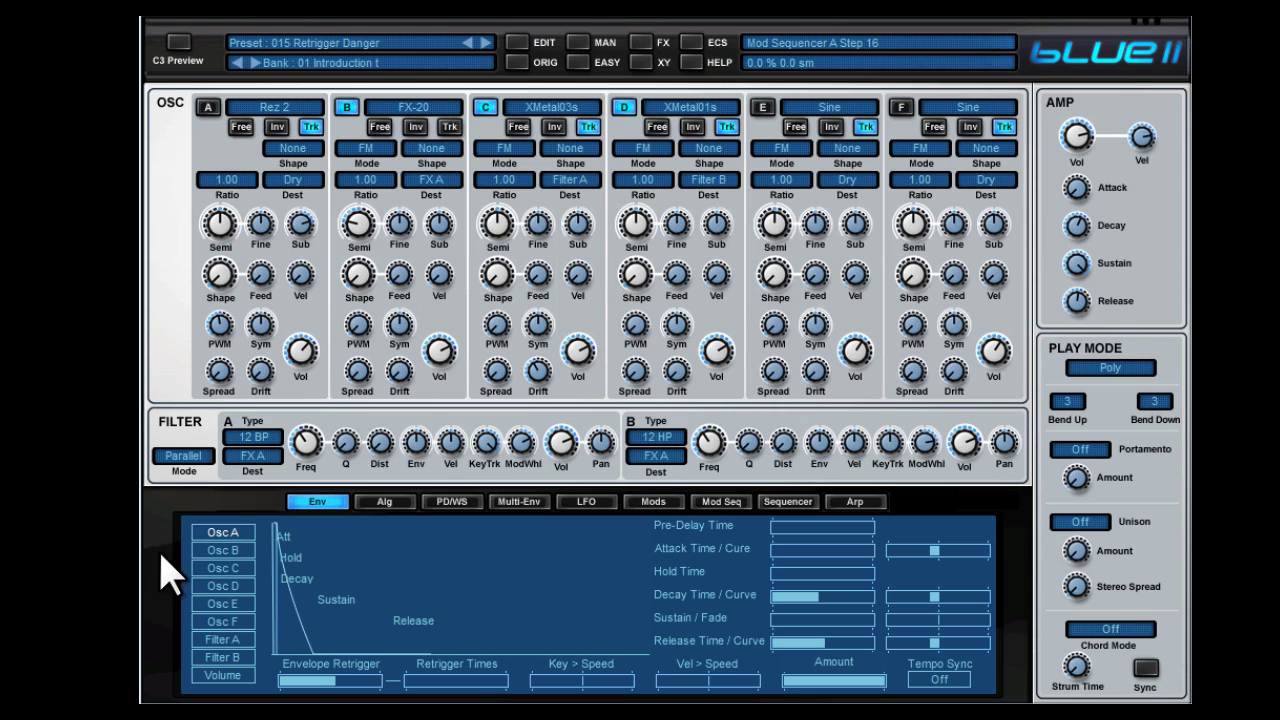
pyautogui.click(223, 551)
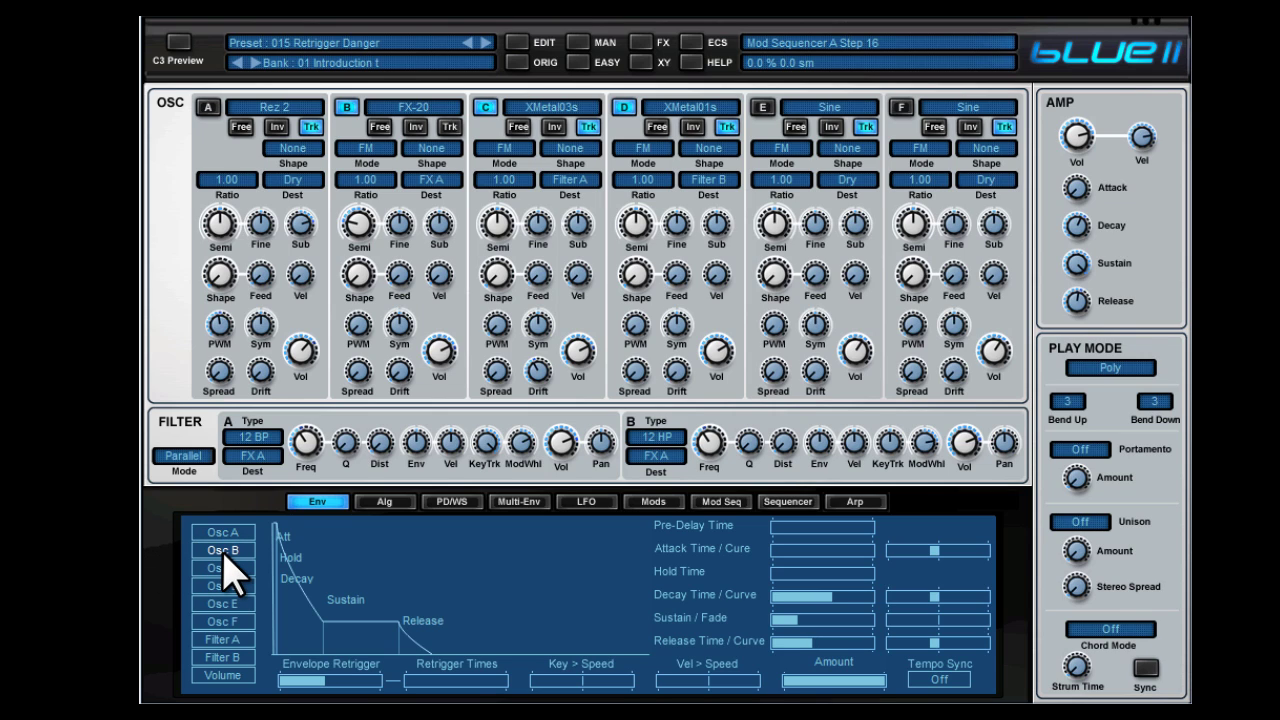
pyautogui.click(219, 569)
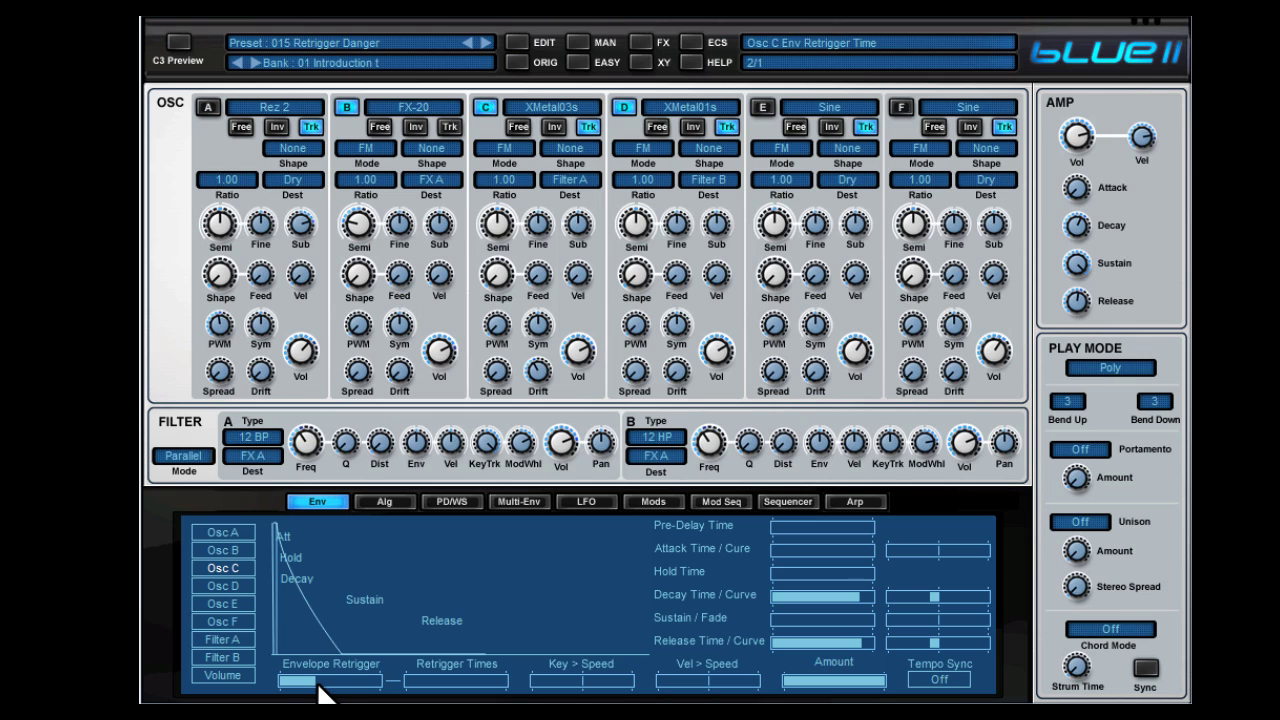
pyautogui.click(242, 533)
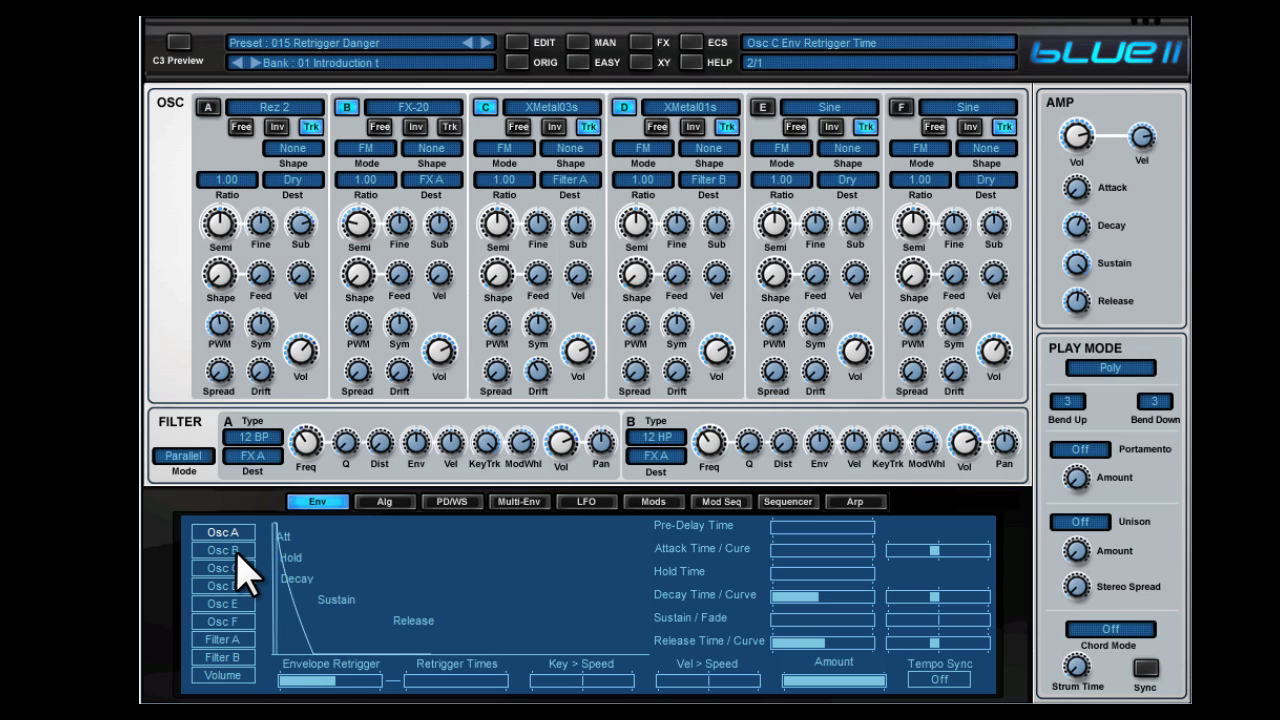
pyautogui.click(236, 567)
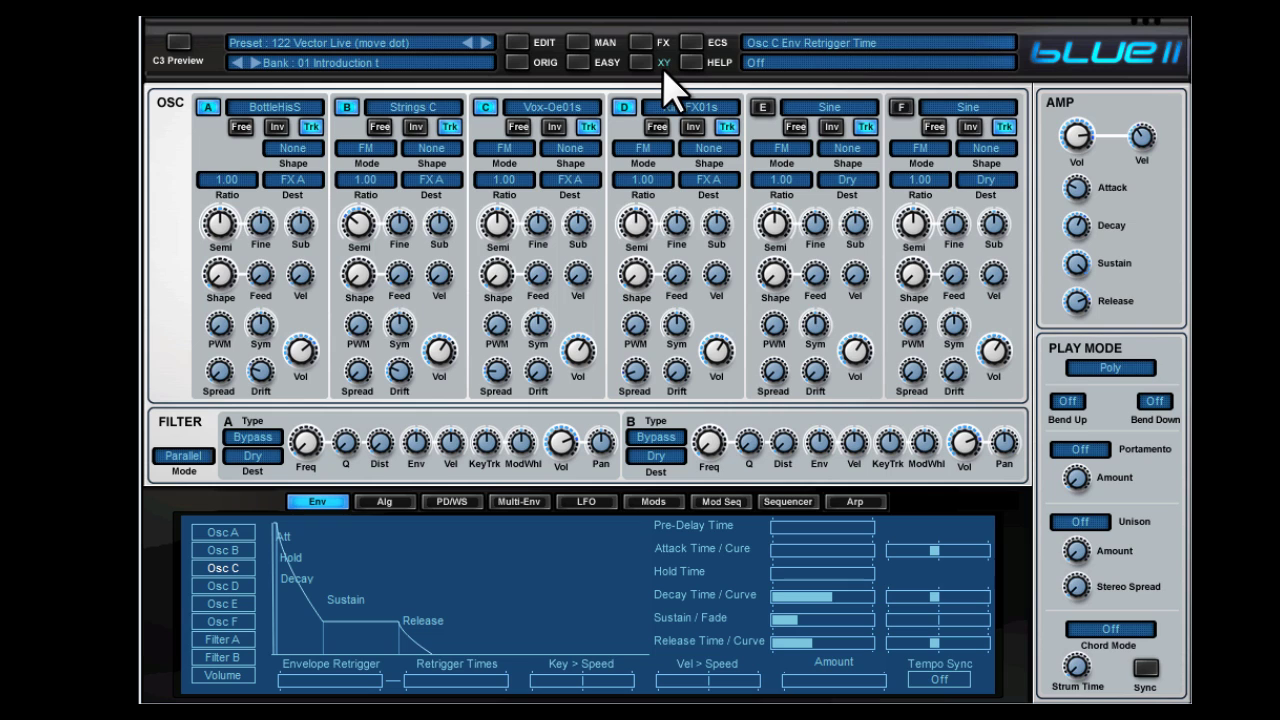
# Show the XY screen and move the vector dot around the centre of the pad, to about A 25%, B 27%, C 22%, D 24%
pyautogui.click(641, 64)
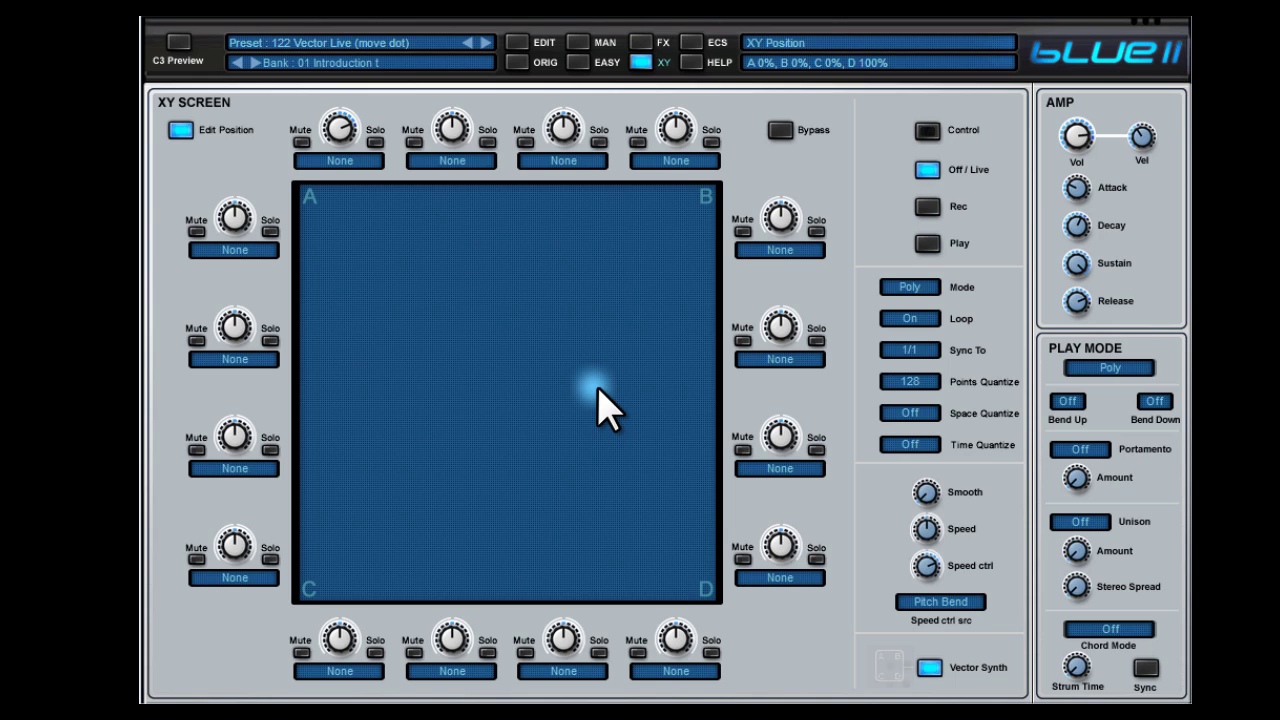
pyautogui.moveTo(597, 386); pyautogui.dragTo(514, 382)
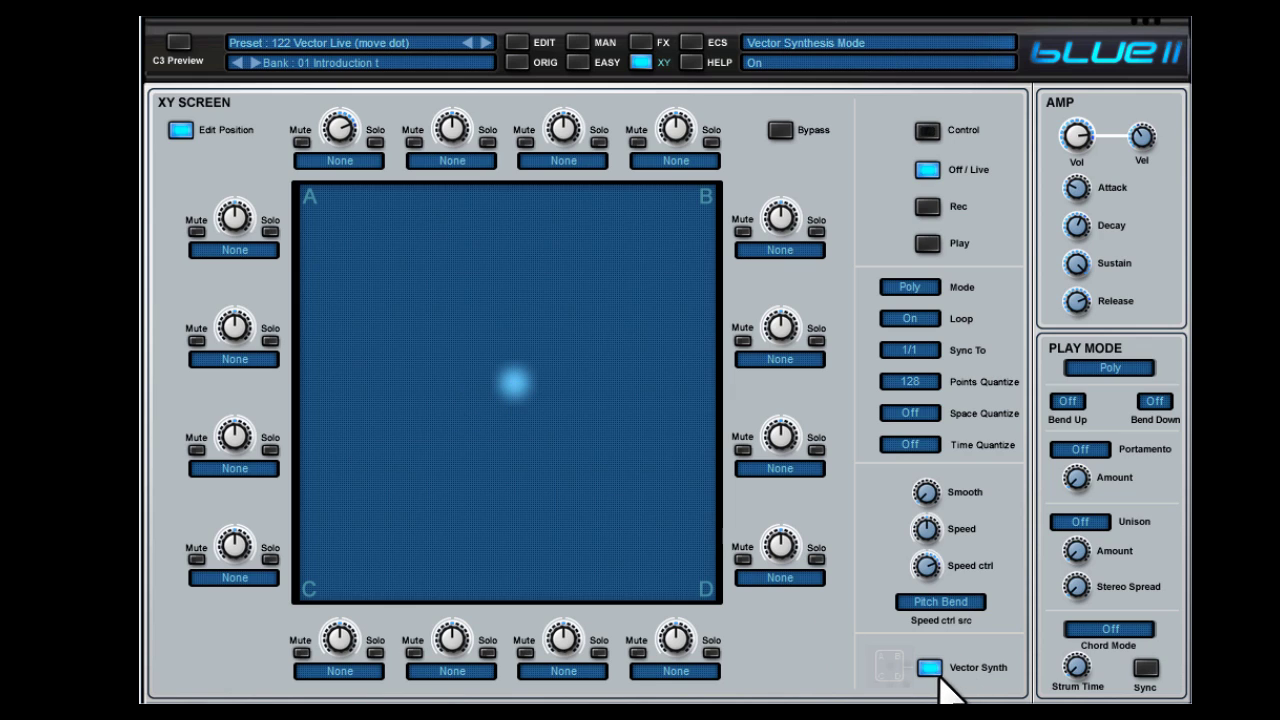
pyautogui.moveTo(510, 386); pyautogui.dragTo(513, 413)
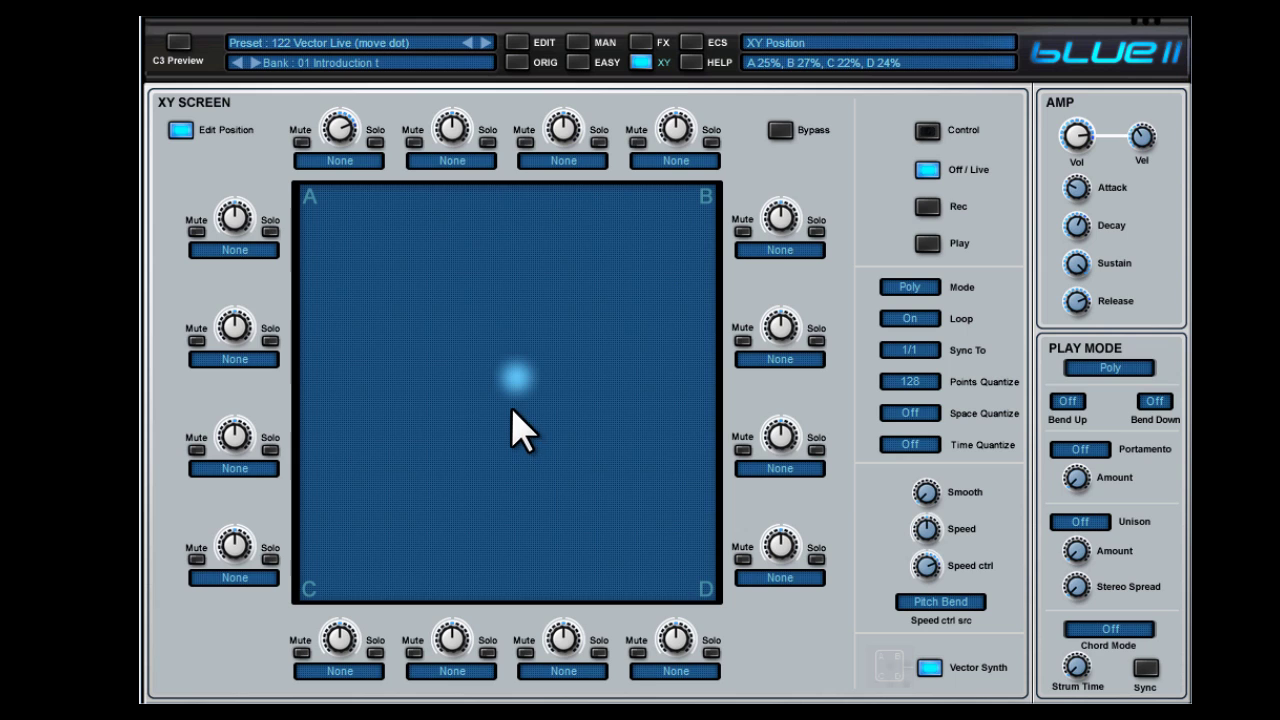
# Check the oscillators used by the vector pad and move the XY dot near corner A, at about A 84%, B 6%, C 8%, D 0%
pyautogui.click(640, 66)
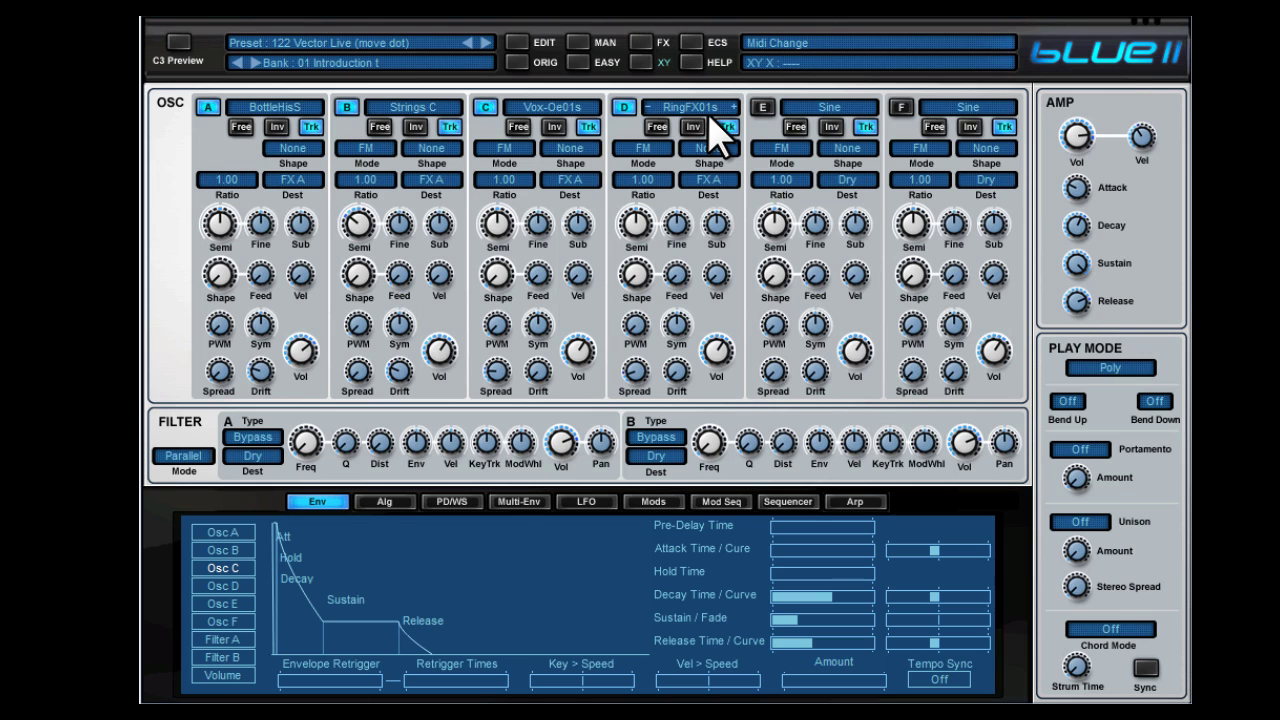
pyautogui.click(641, 63)
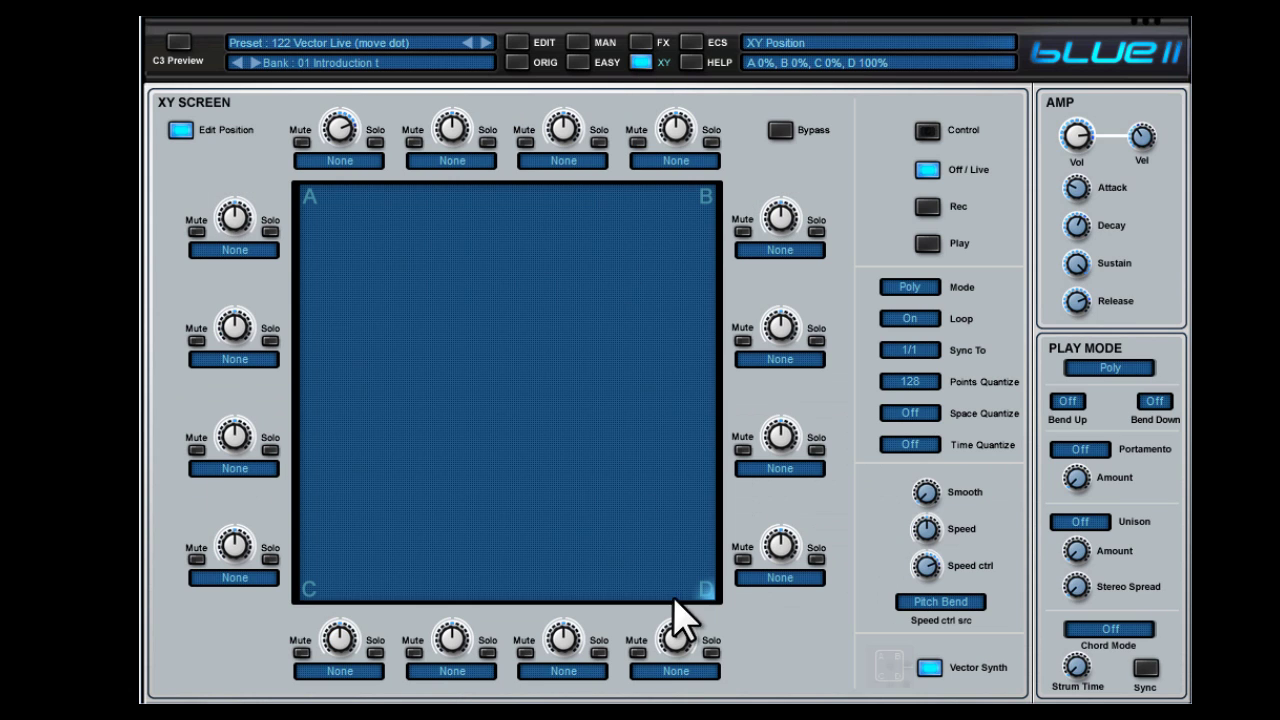
pyautogui.moveTo(705, 598); pyautogui.dragTo(491, 343)
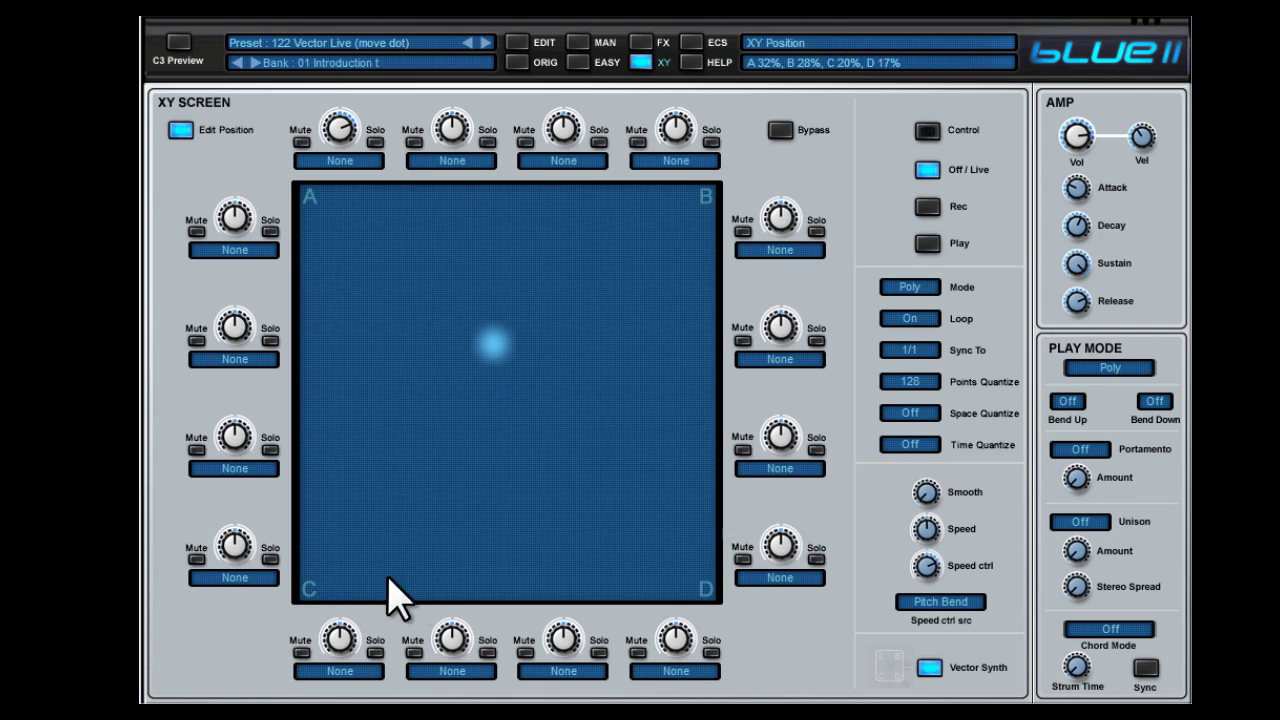
pyautogui.moveTo(500, 357); pyautogui.dragTo(328, 226)
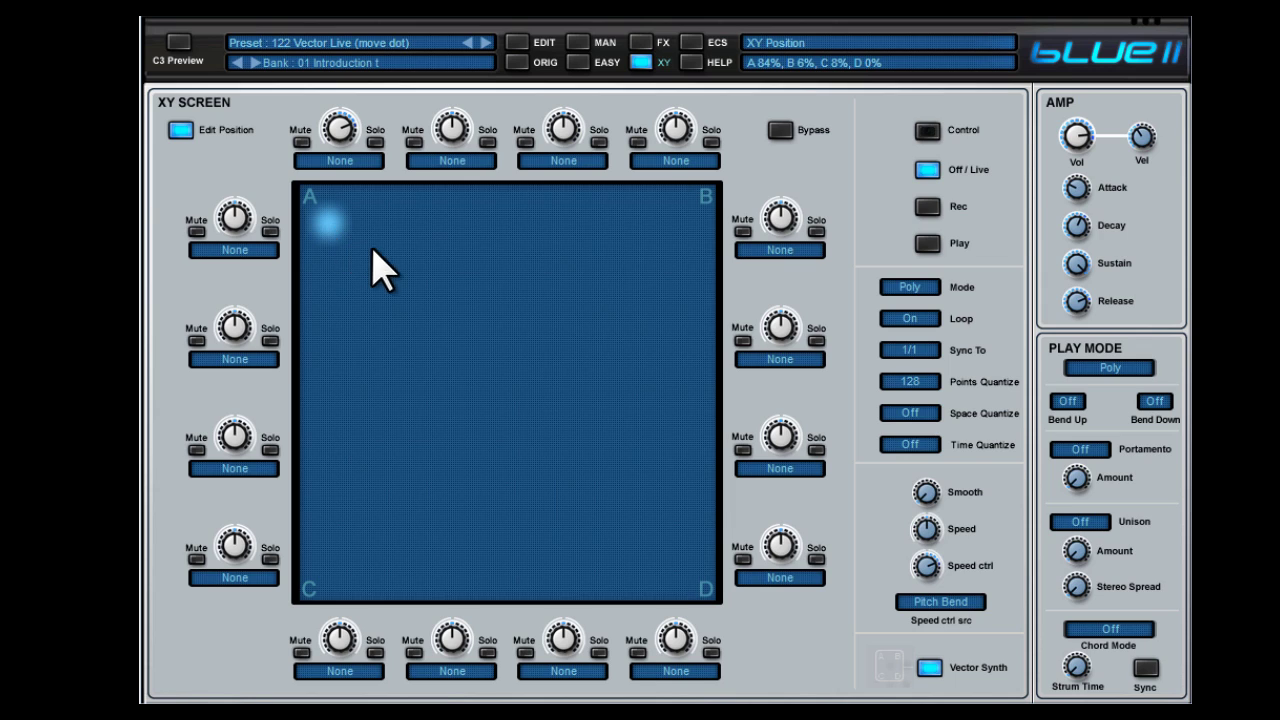
# Record a vector dot motion that sweeps through all four corners of the XY pad and play it back
pyautogui.click(928, 208)
pyautogui.moveTo(606, 394)
pyautogui.mouseDown()
pyautogui.moveTo(500, 363)
pyautogui.moveTo(378, 272)
pyautogui.moveTo(338, 222)
pyautogui.mouseUp()
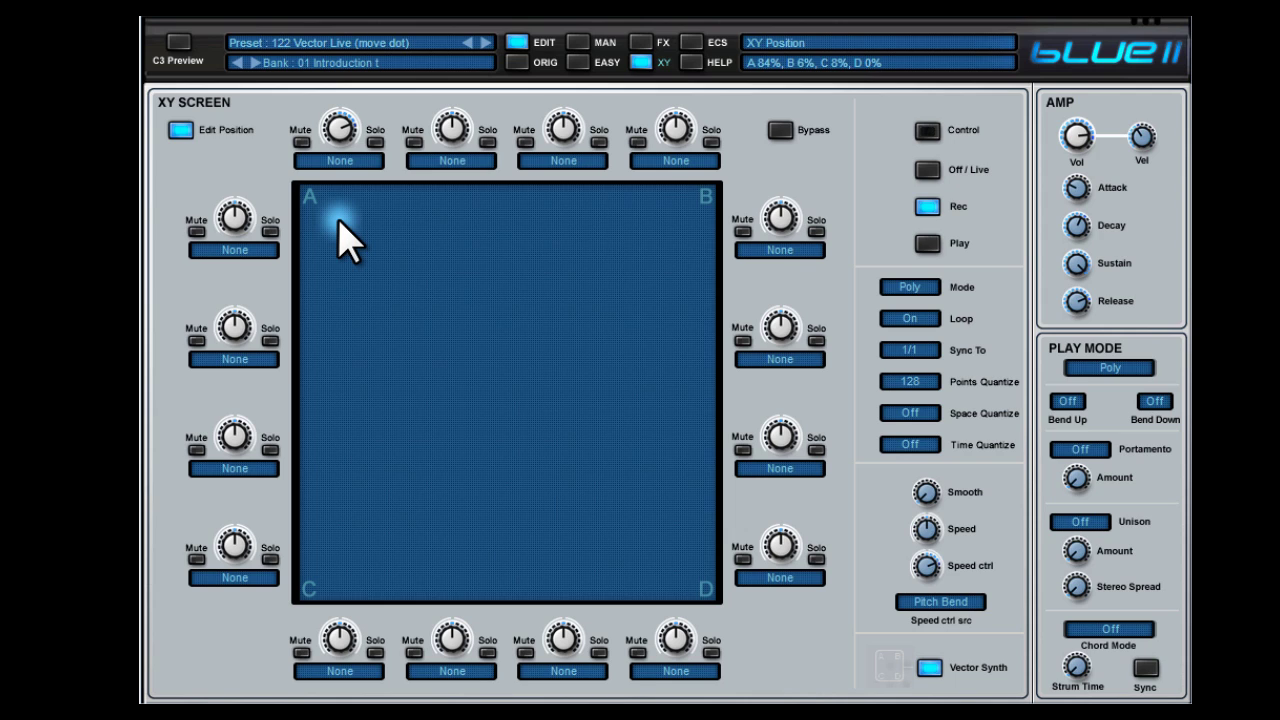
pyautogui.moveTo(338, 222)
pyautogui.mouseDown()
pyautogui.moveTo(423, 246)
pyautogui.moveTo(426, 497)
pyautogui.moveTo(334, 580)
pyautogui.moveTo(680, 537)
pyautogui.moveTo(623, 317)
pyautogui.moveTo(680, 215)
pyautogui.moveTo(534, 220)
pyautogui.moveTo(505, 196)
pyautogui.mouseUp()
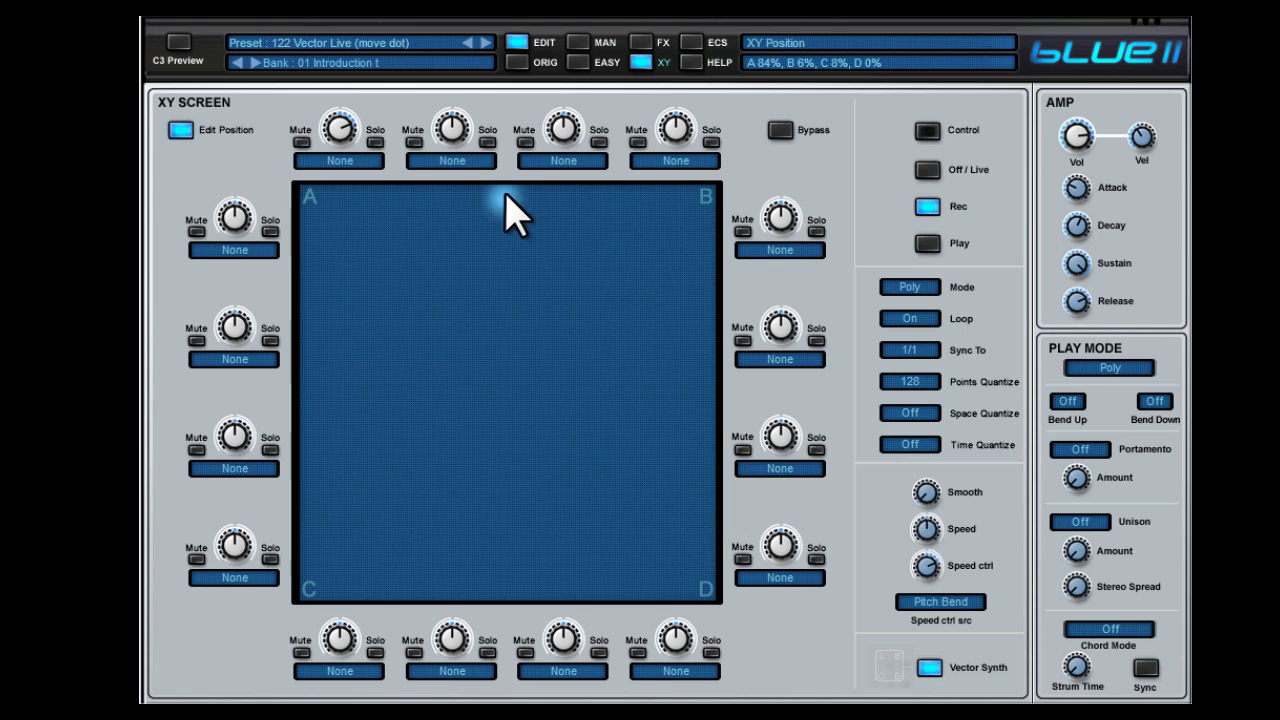
pyautogui.click(927, 245)
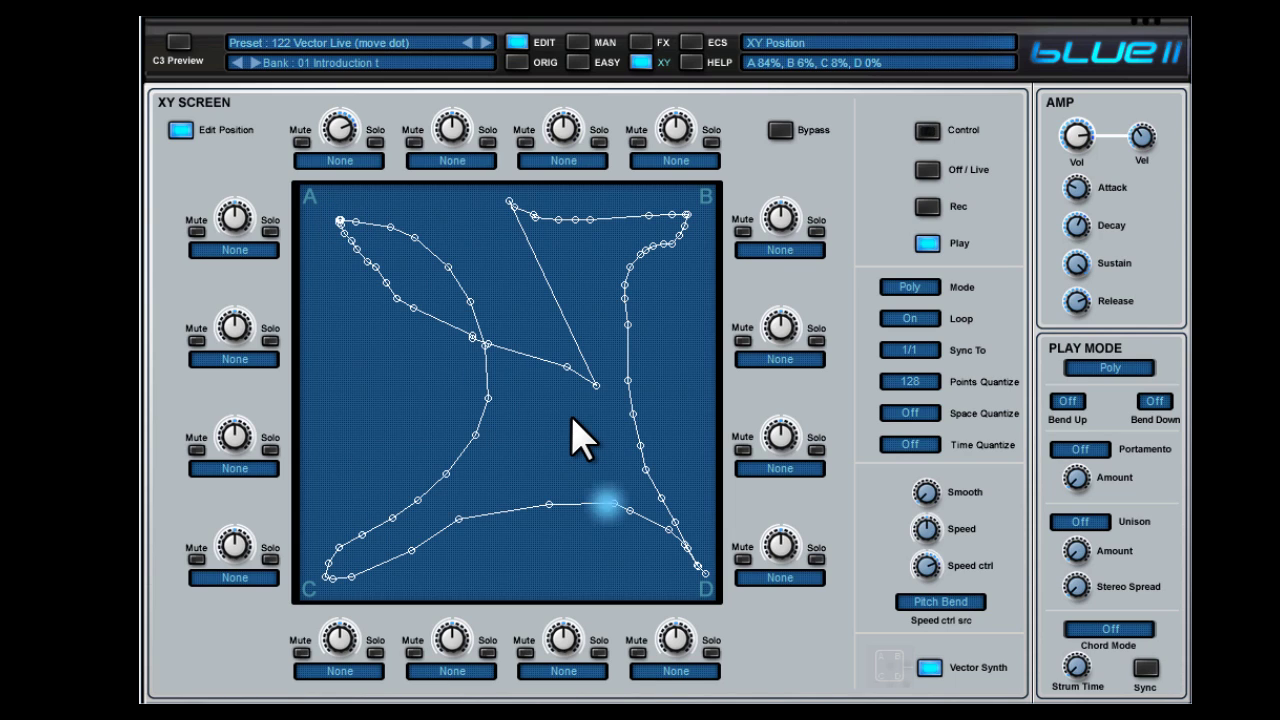
# Set Points Quantize to 16 and reshape the path by moving one point into corner D and its neighbour towards the pad's centre
pyautogui.click(929, 380)
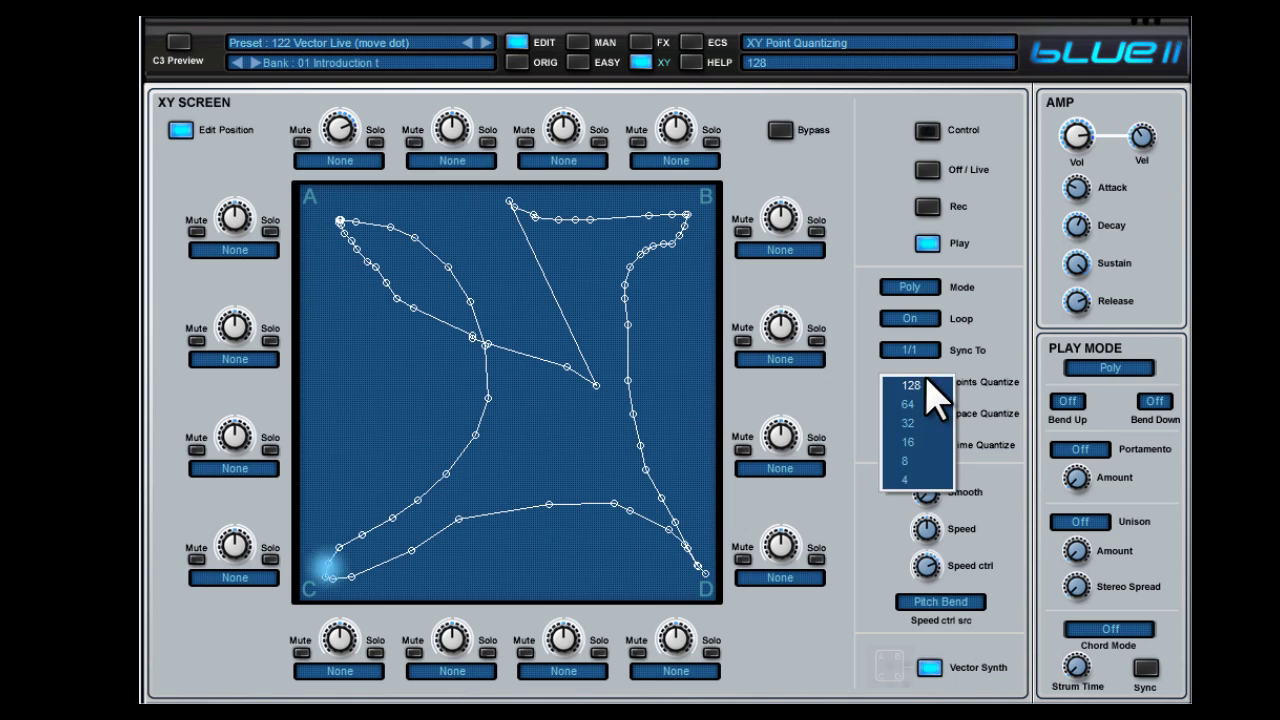
pyautogui.click(919, 442)
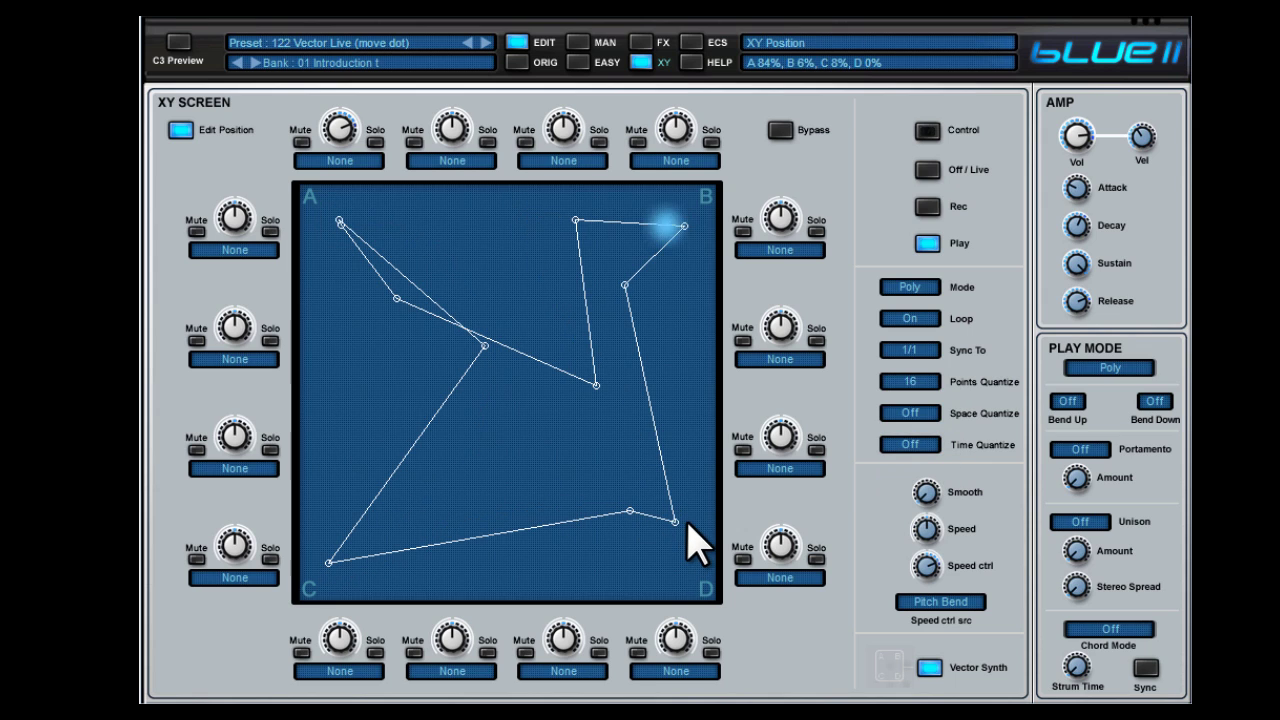
pyautogui.moveTo(676, 523); pyautogui.dragTo(706, 598)
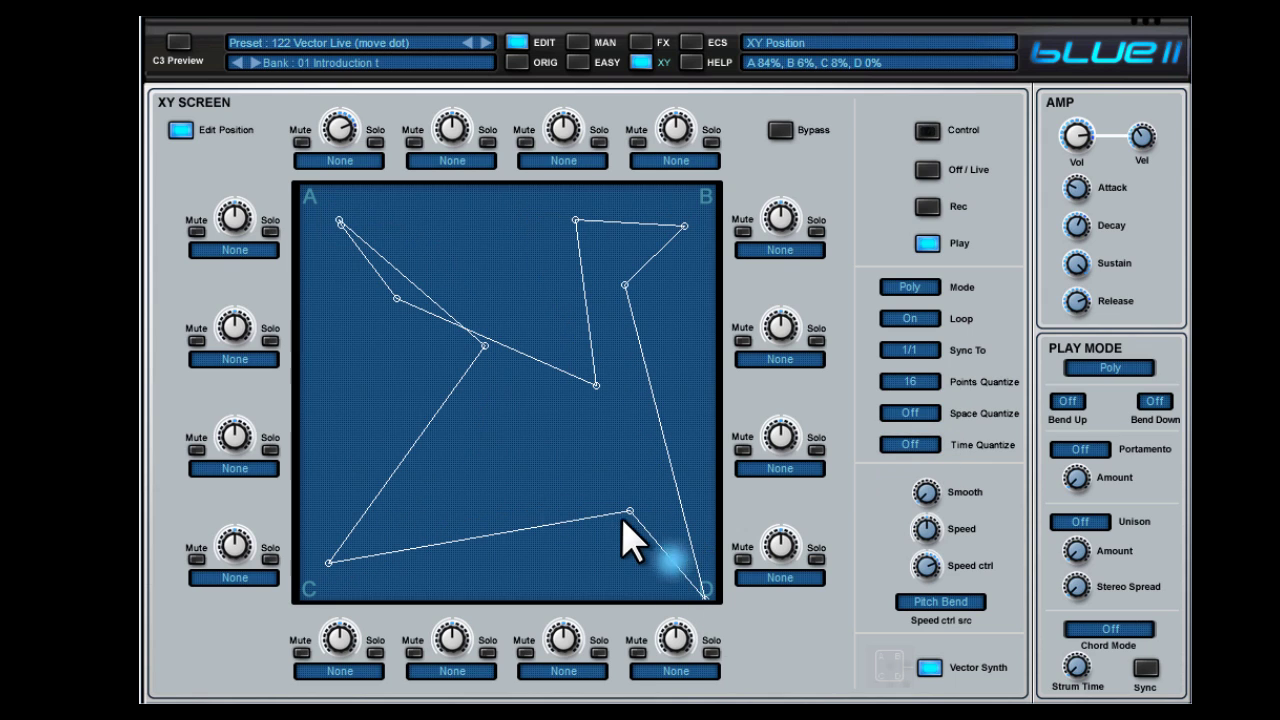
pyautogui.moveTo(628, 512); pyautogui.dragTo(554, 417)
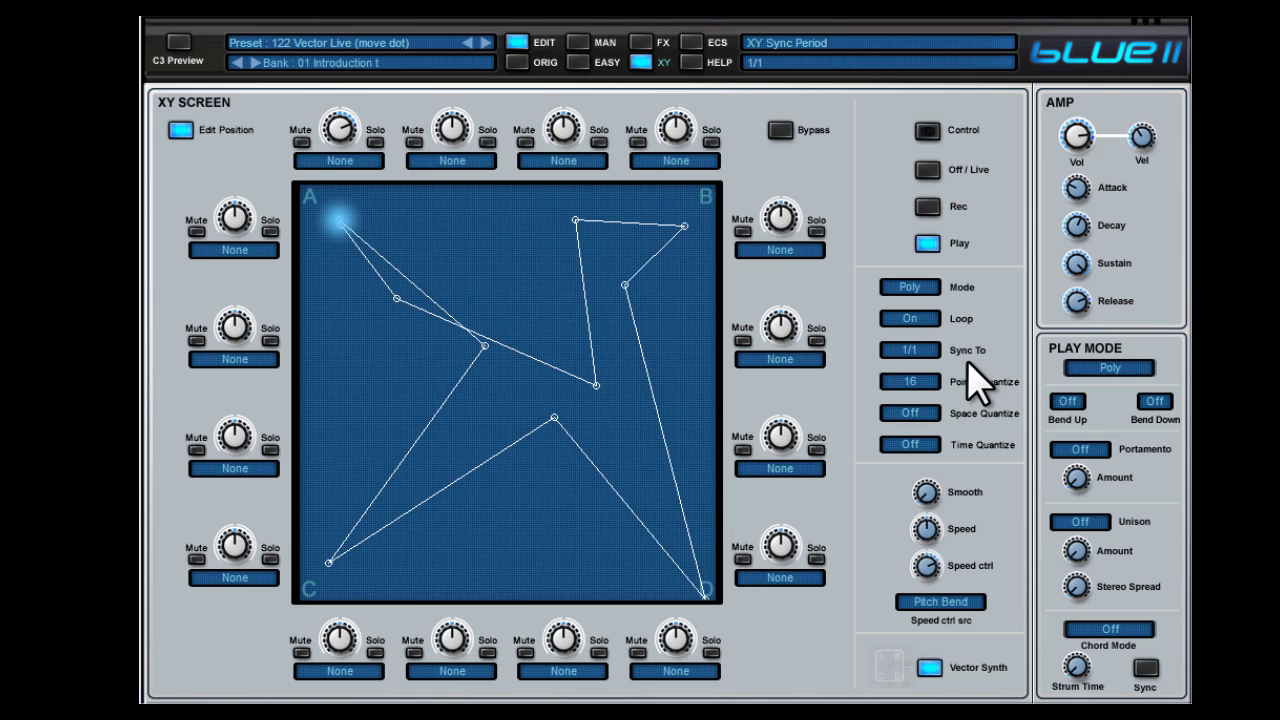
# Set Points Quantize to 128 and replace the recorded path with a spiral of 4.0 turns
pyautogui.click(912, 381)
pyautogui.click(916, 384)
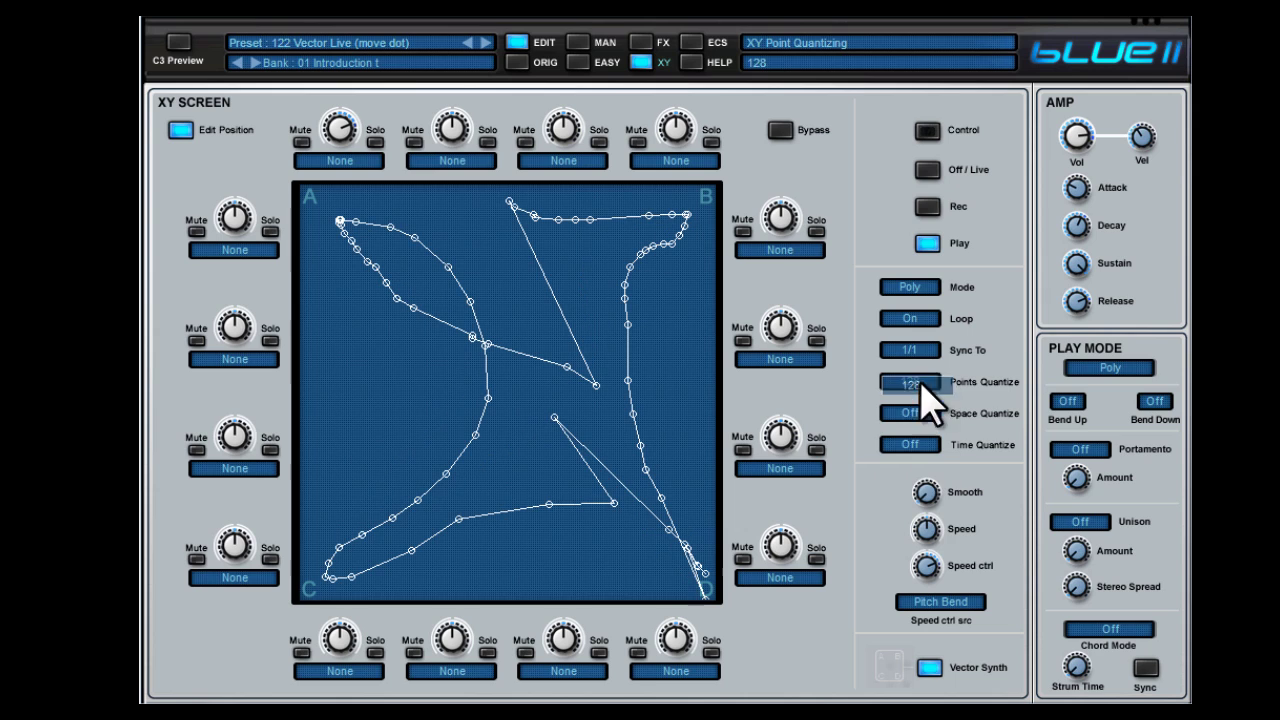
pyautogui.click(928, 134)
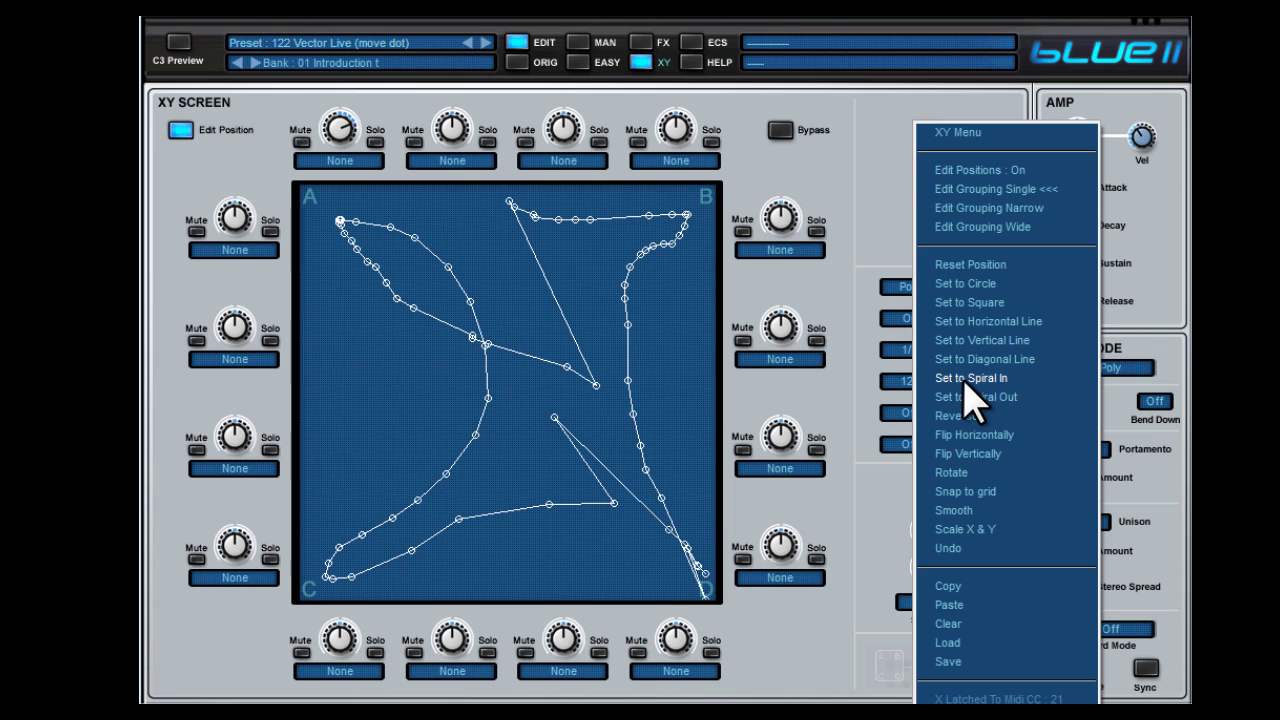
pyautogui.click(903, 398)
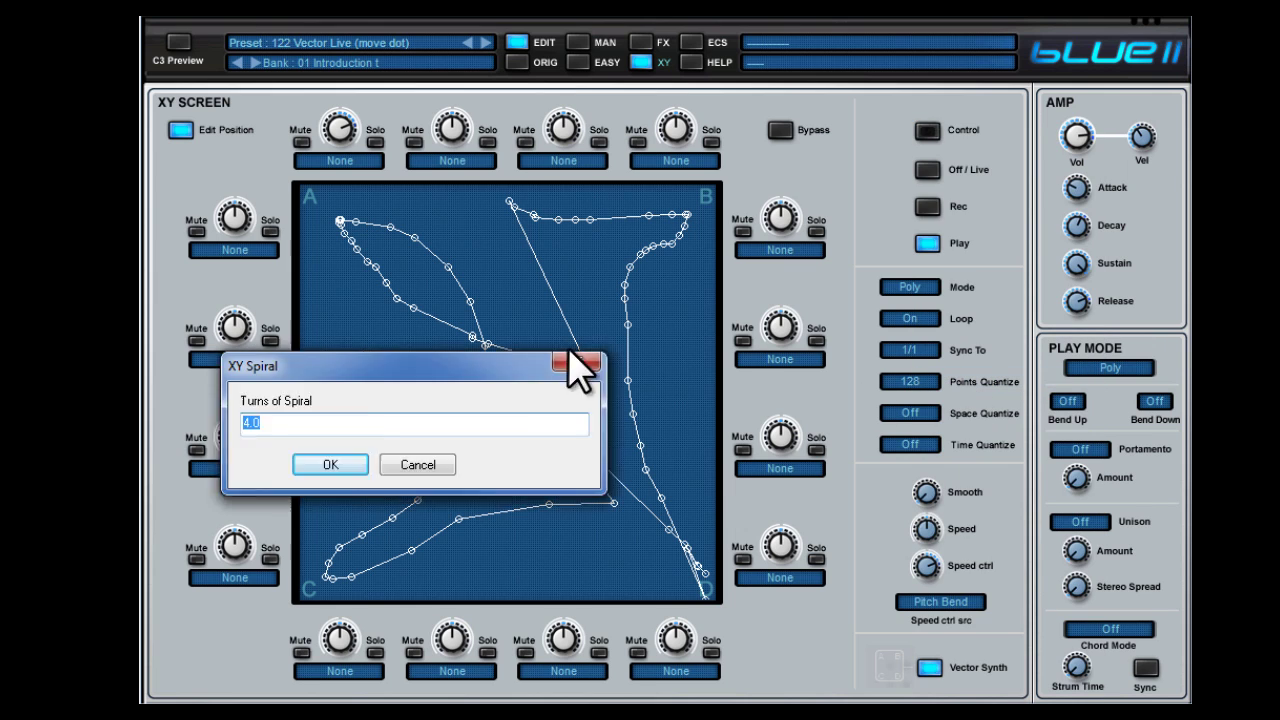
pyautogui.click(515, 425)
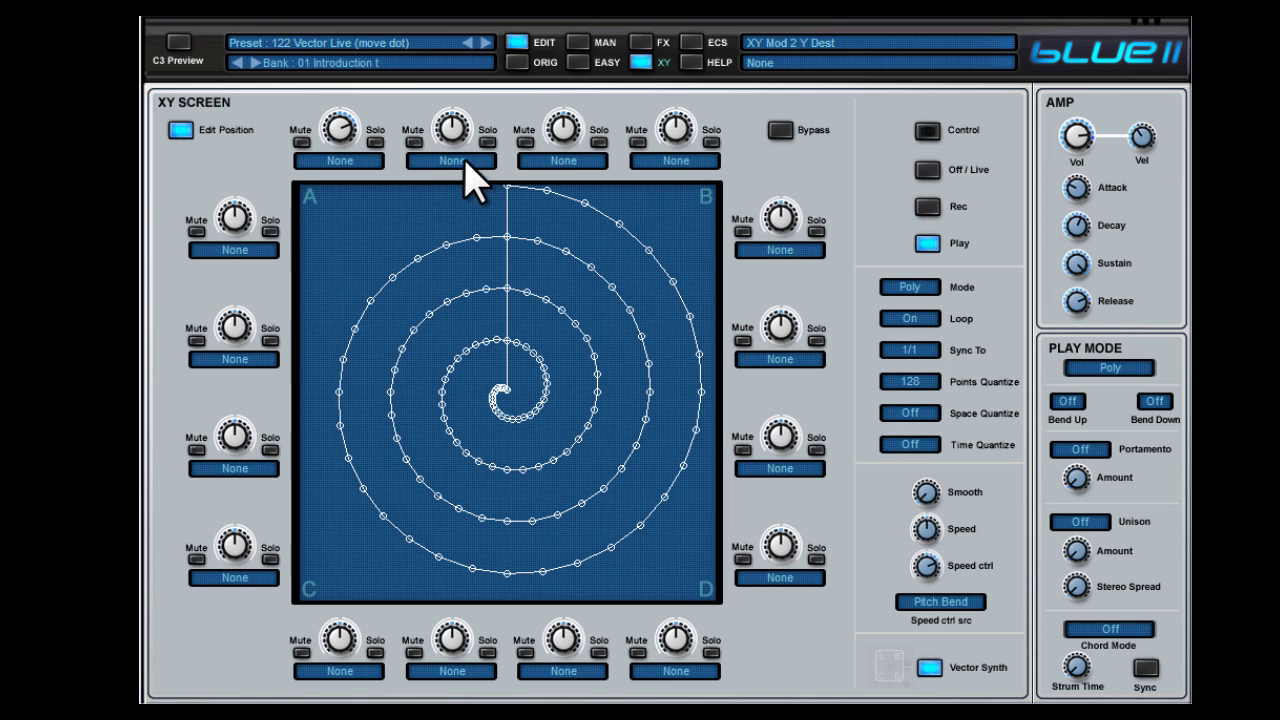
# Examine the modulation destinations available for the XY pad's second Y slot, including the XY Menu and Mod Slot Amounts groups
pyautogui.click(465, 163)
pyautogui.moveTo(517, 411)
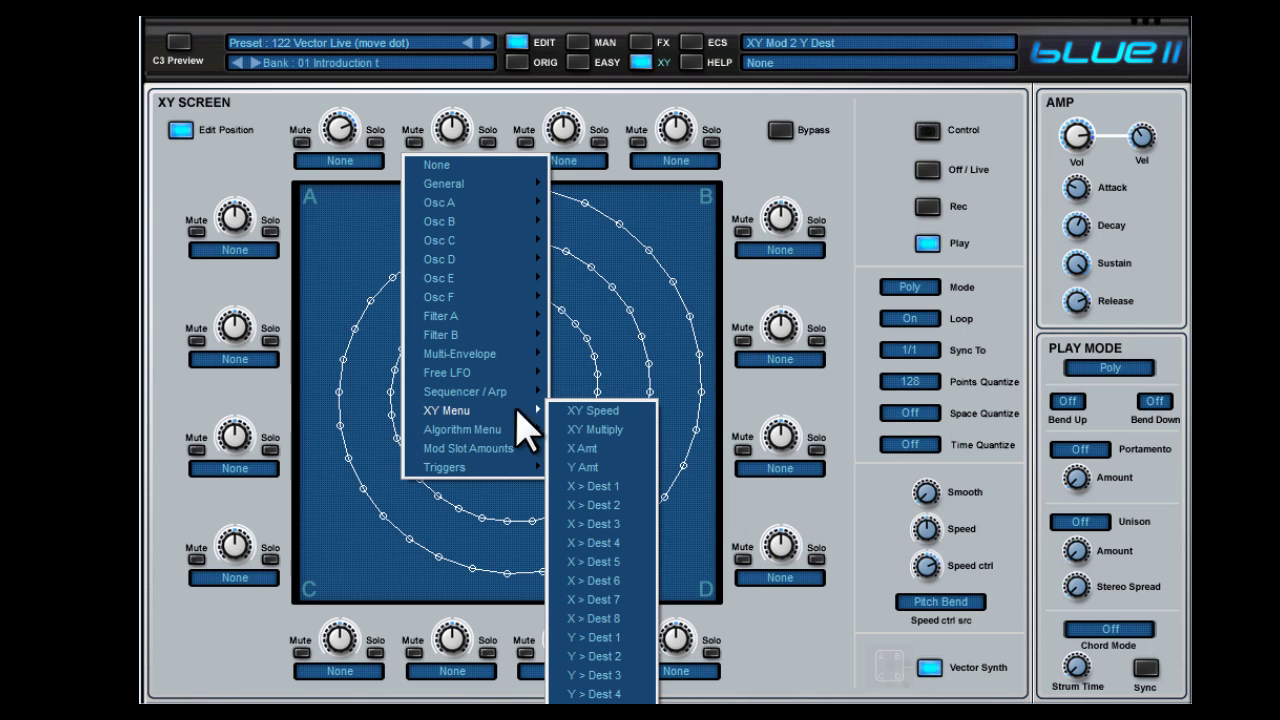
pyautogui.moveTo(470, 285)
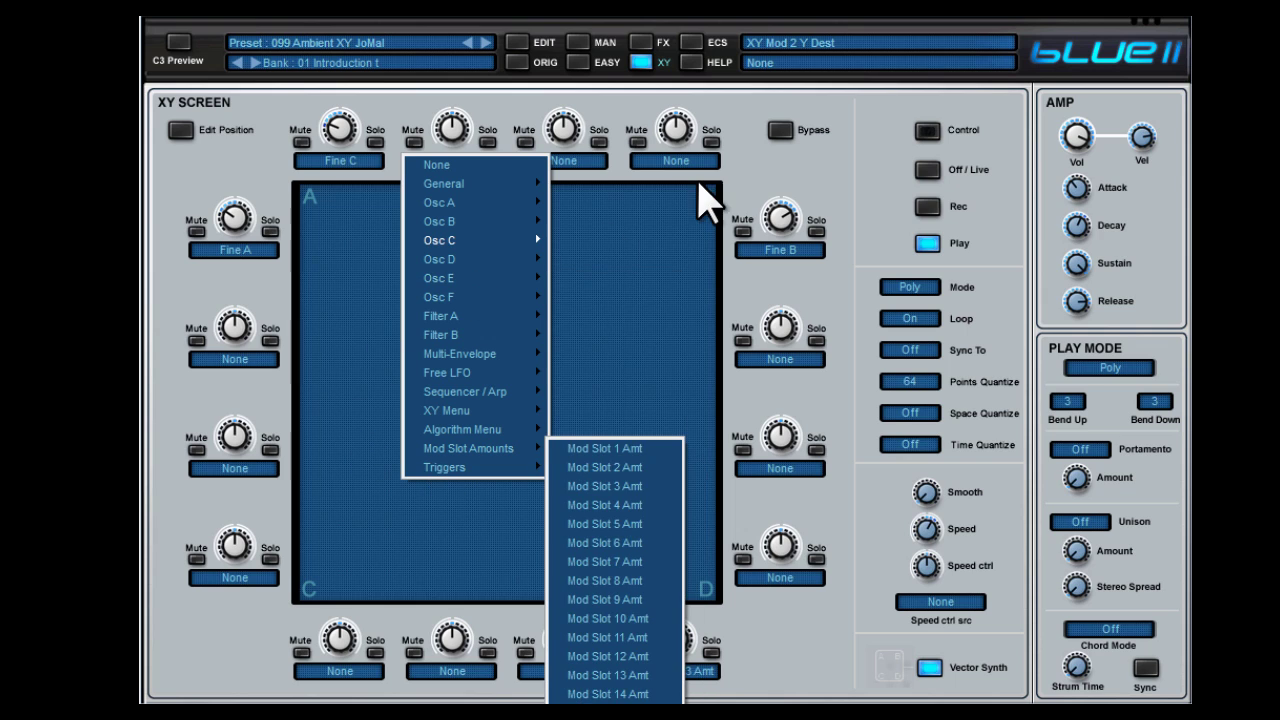
pyautogui.click(990, 95)
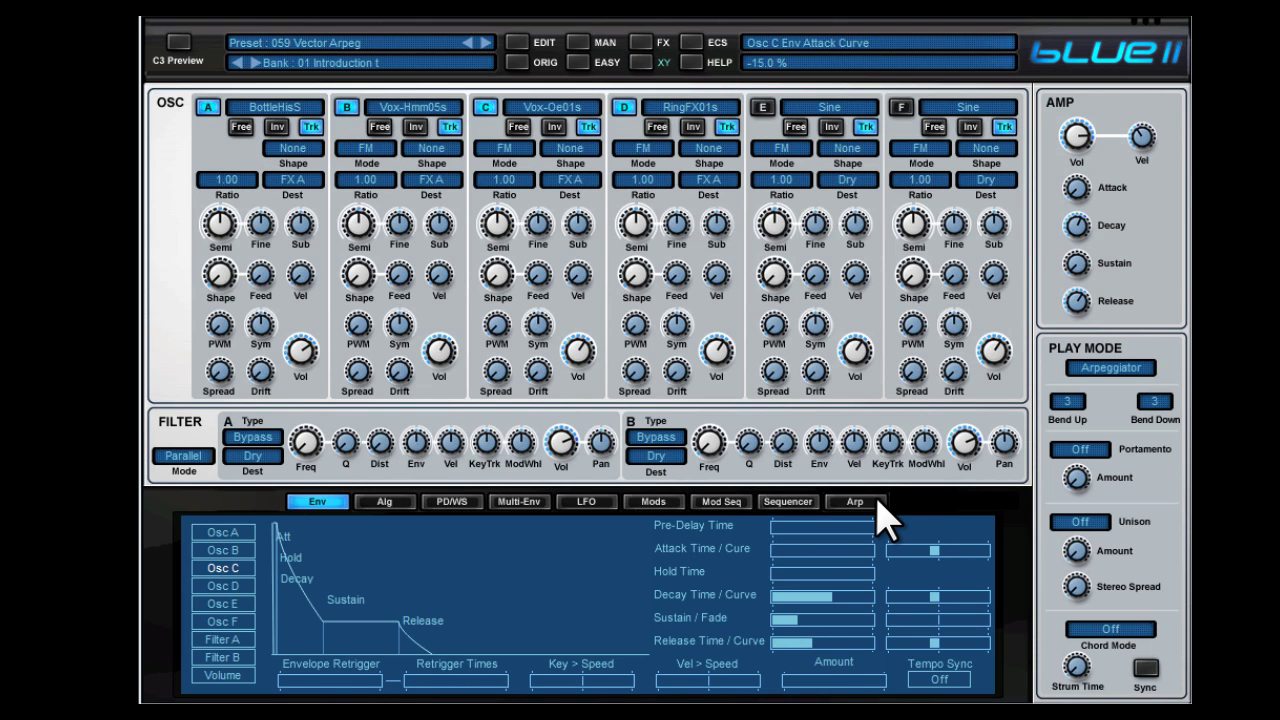
# Show the arpeggiator's step grid, and the sequencer's Wave rows for the oscillators
pyautogui.click(850, 502)
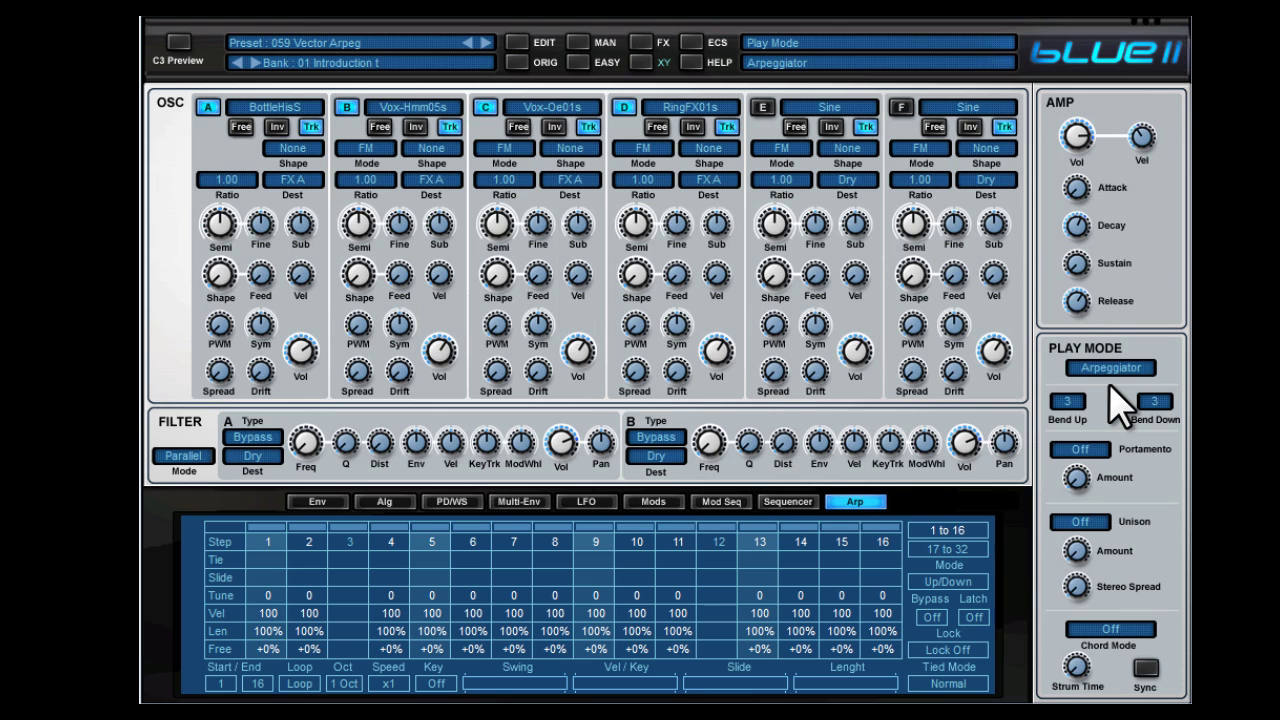
pyautogui.click(790, 503)
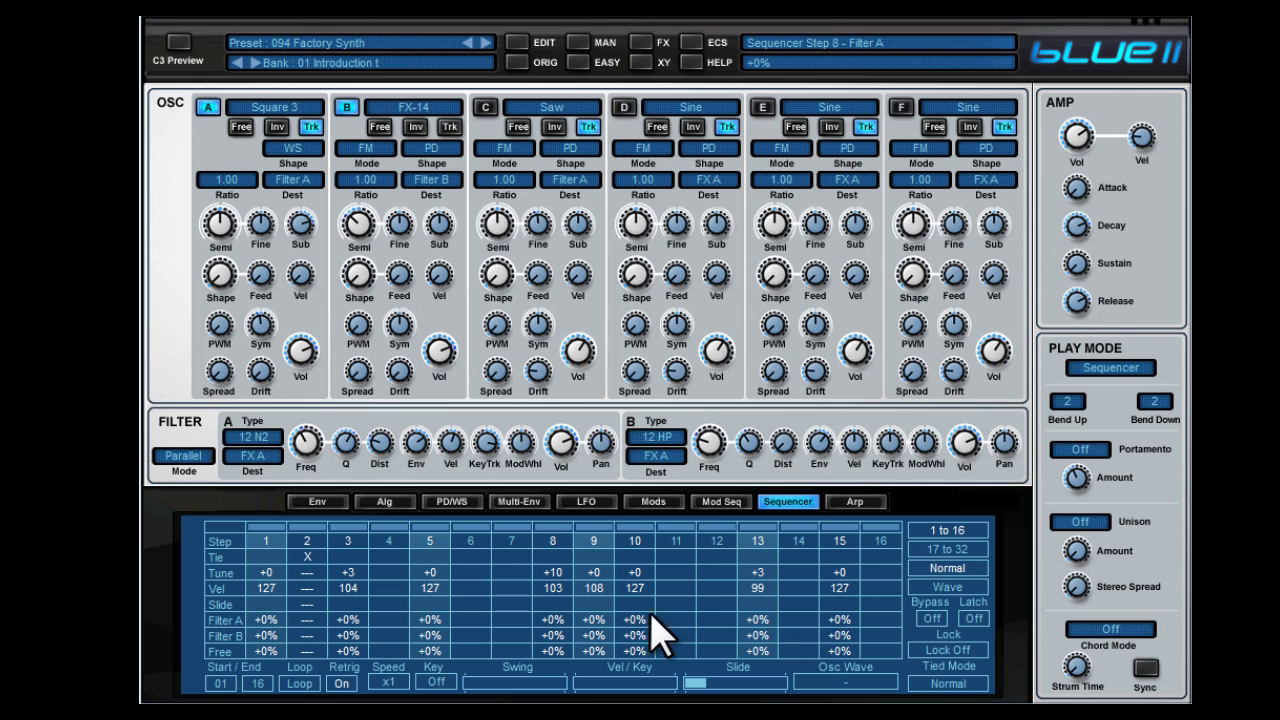
pyautogui.click(948, 587)
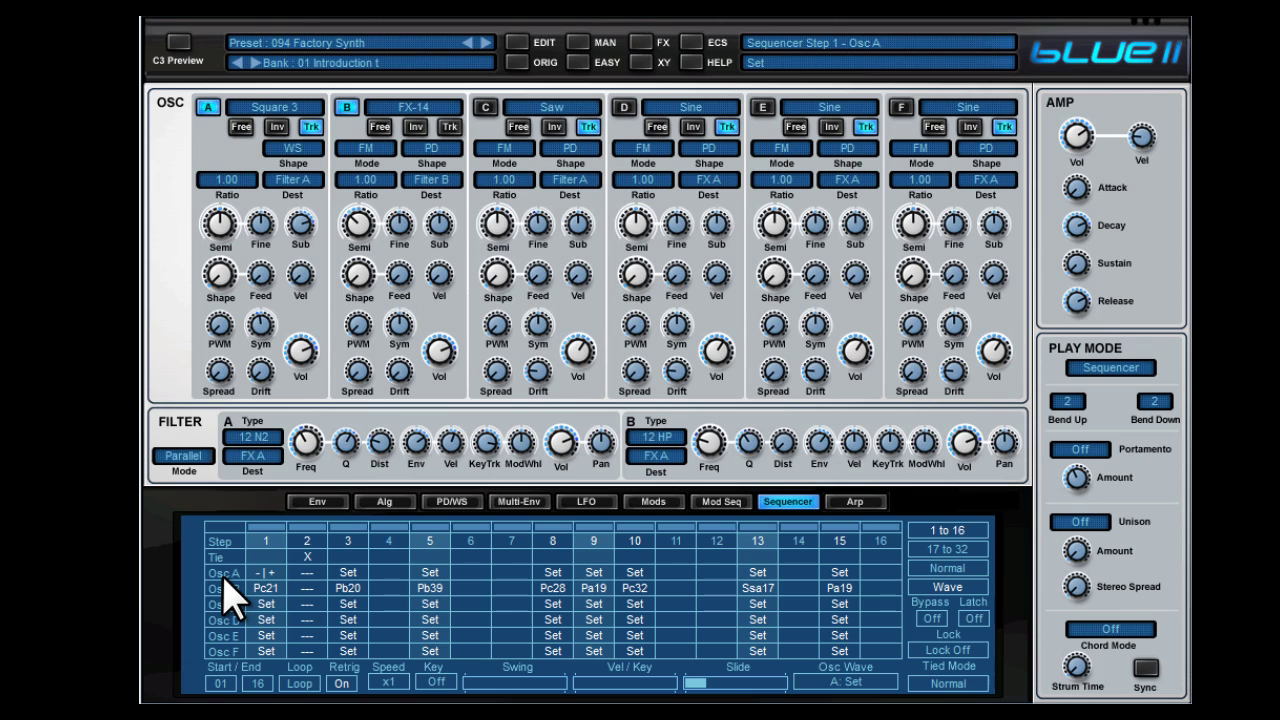
# Isolate oscillator A by switching off oscillator B, and isolate oscillator B by swapping the two
pyautogui.click(345, 107)
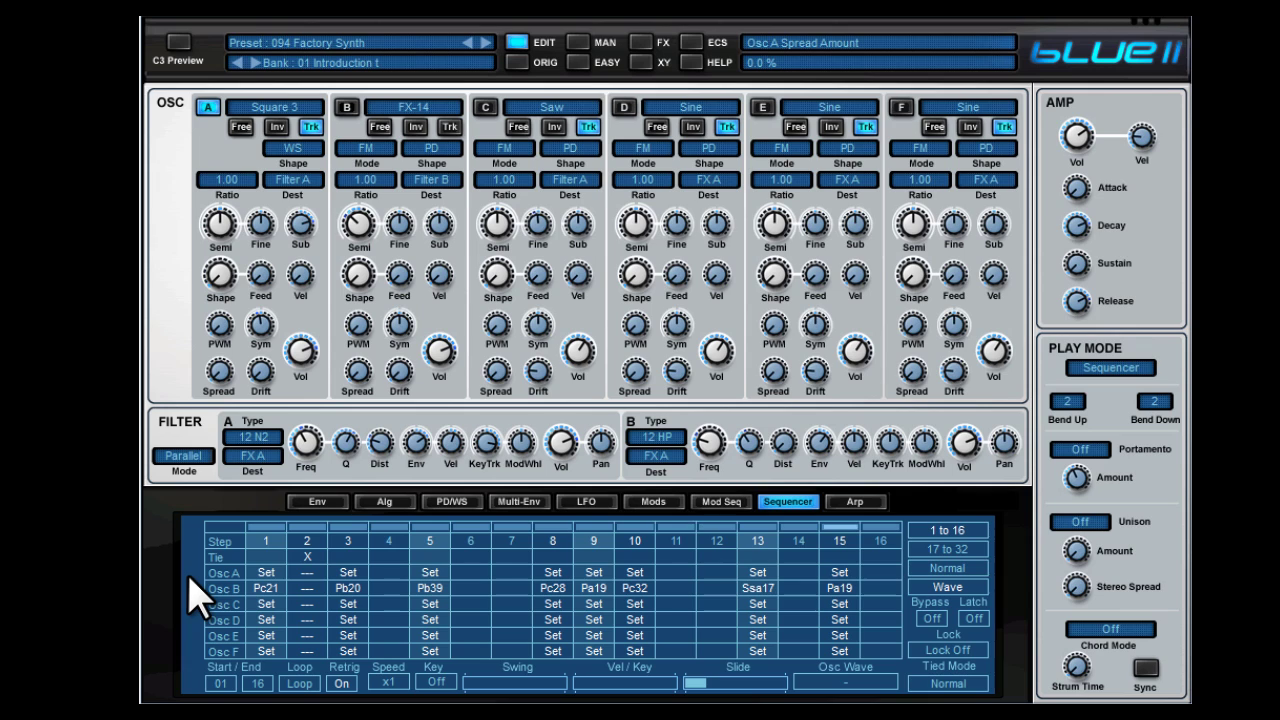
pyautogui.click(208, 107)
pyautogui.click(343, 108)
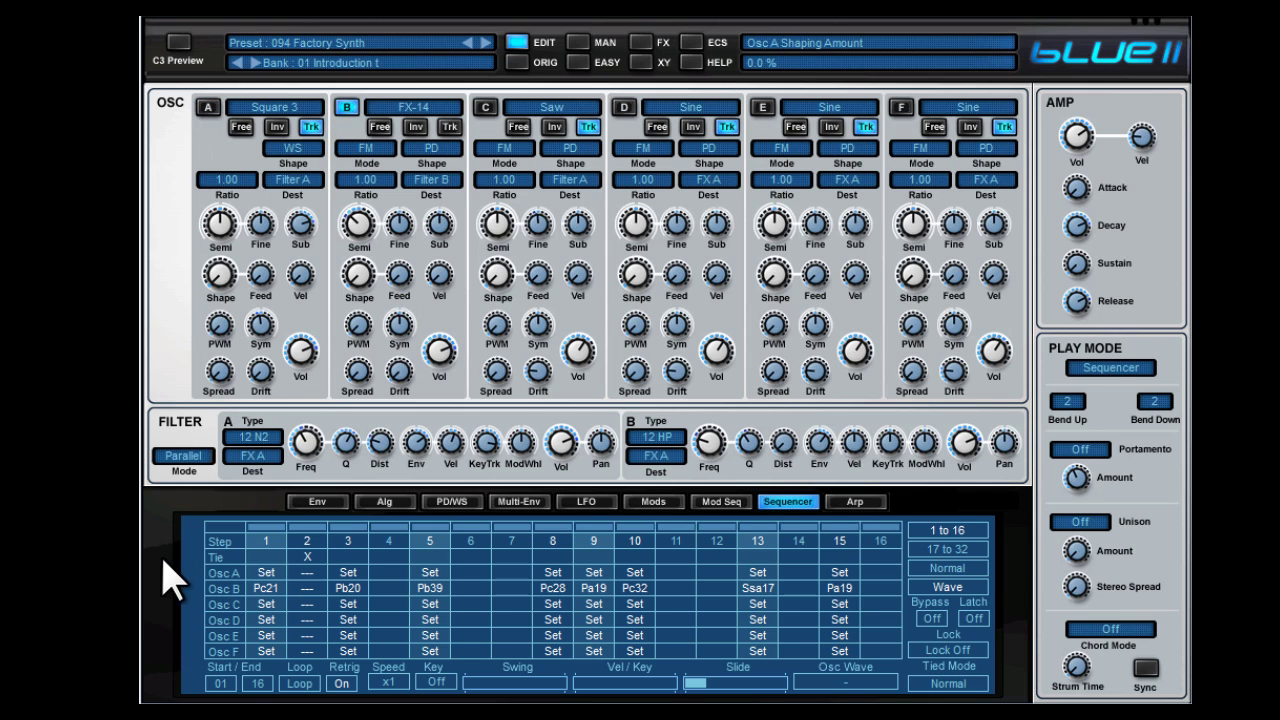
# Examine the waves assigned to Osc B's sequencer steps and the wave categories offered for step 5
pyautogui.moveTo(249, 591)
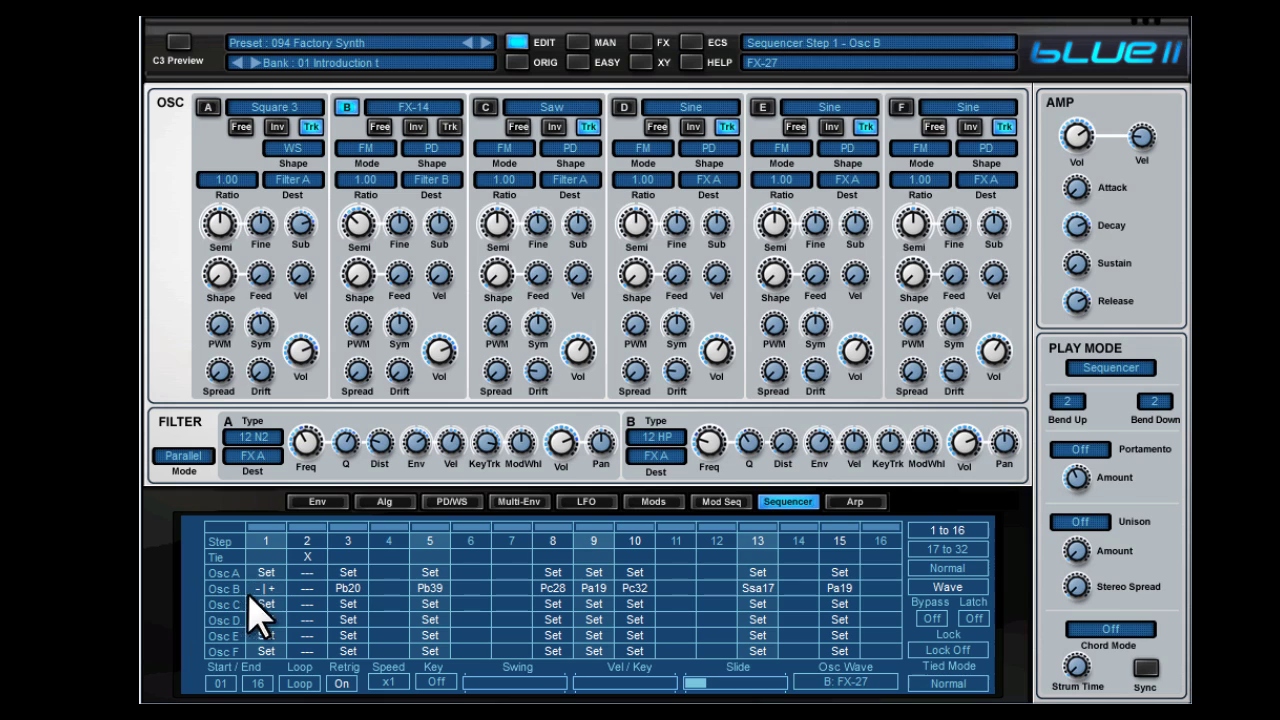
pyautogui.rightClick(444, 589)
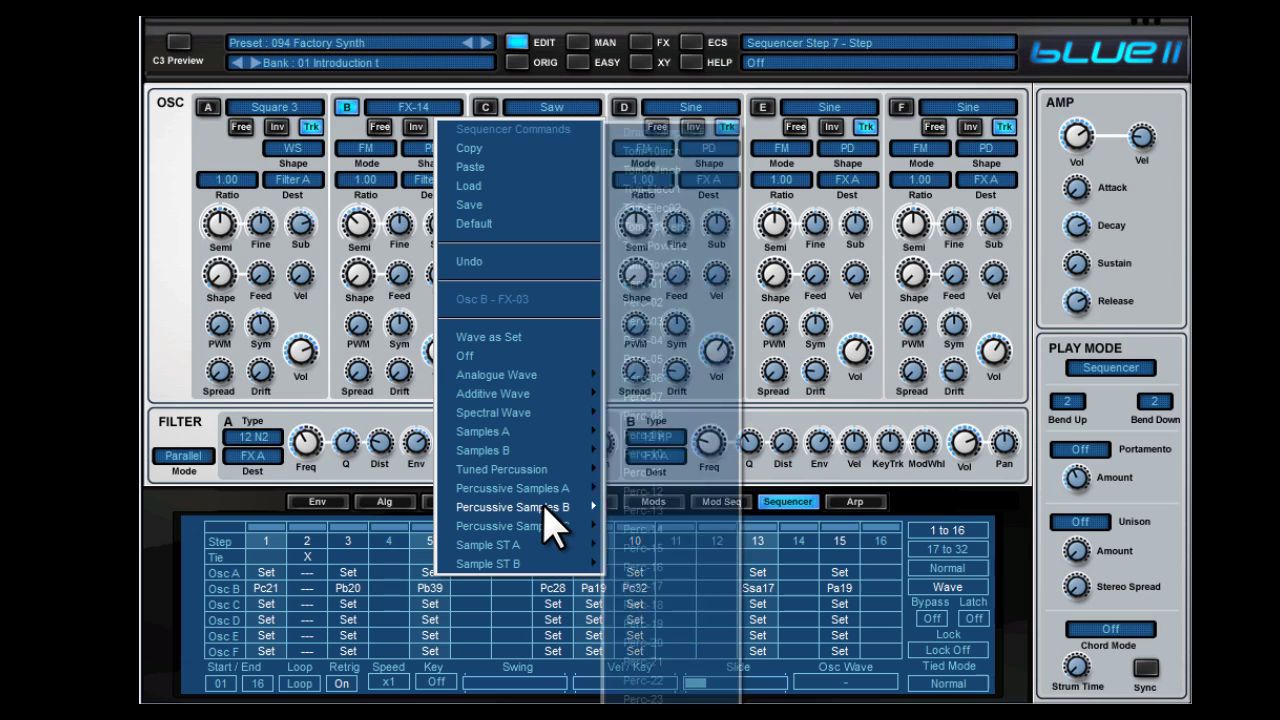
pyautogui.click(499, 592)
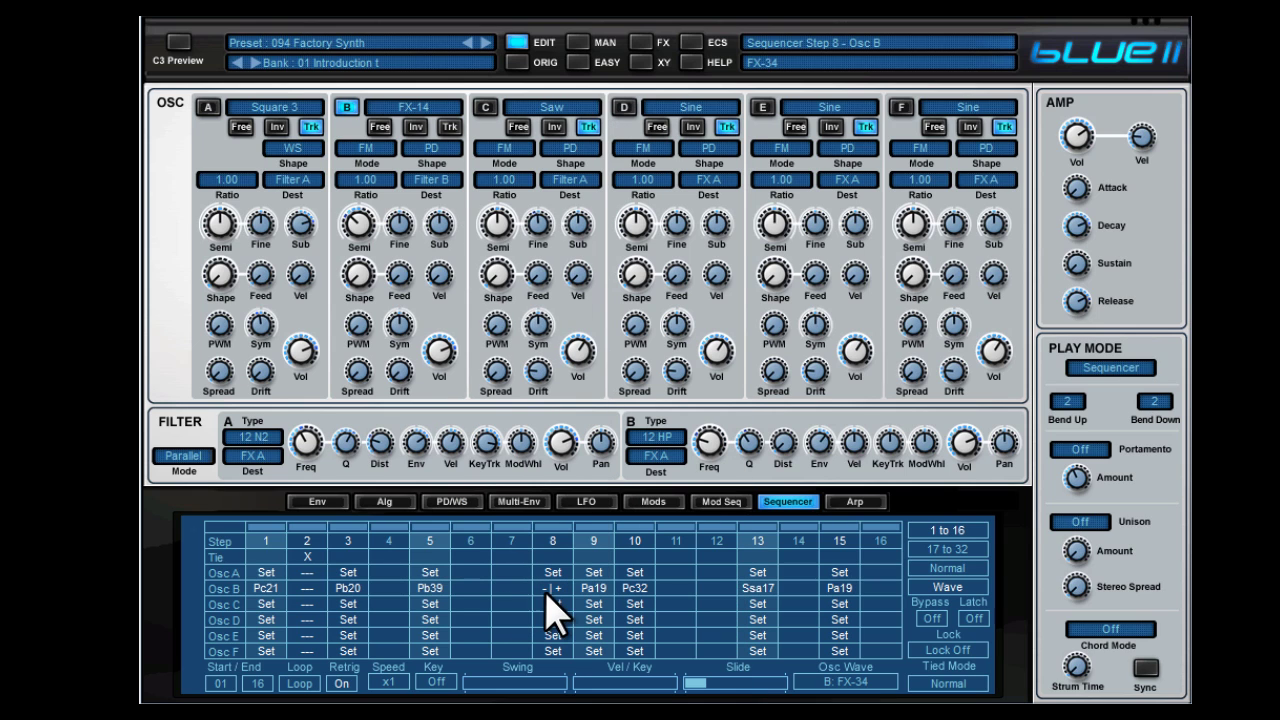
# Set Osc B's wave on sequencer step 9 to Pa21 and switch oscillator A back on
pyautogui.click(599, 589)
pyautogui.click(599, 589)
pyautogui.click(586, 589)
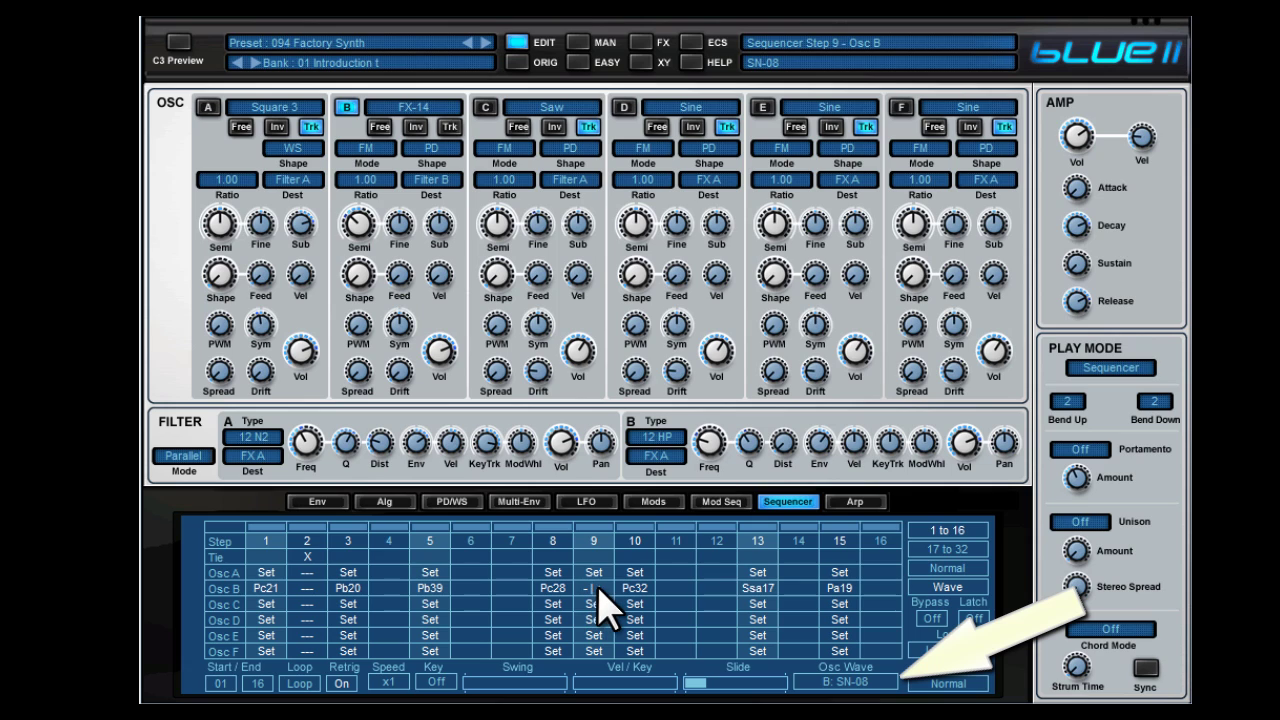
pyautogui.click(600, 589)
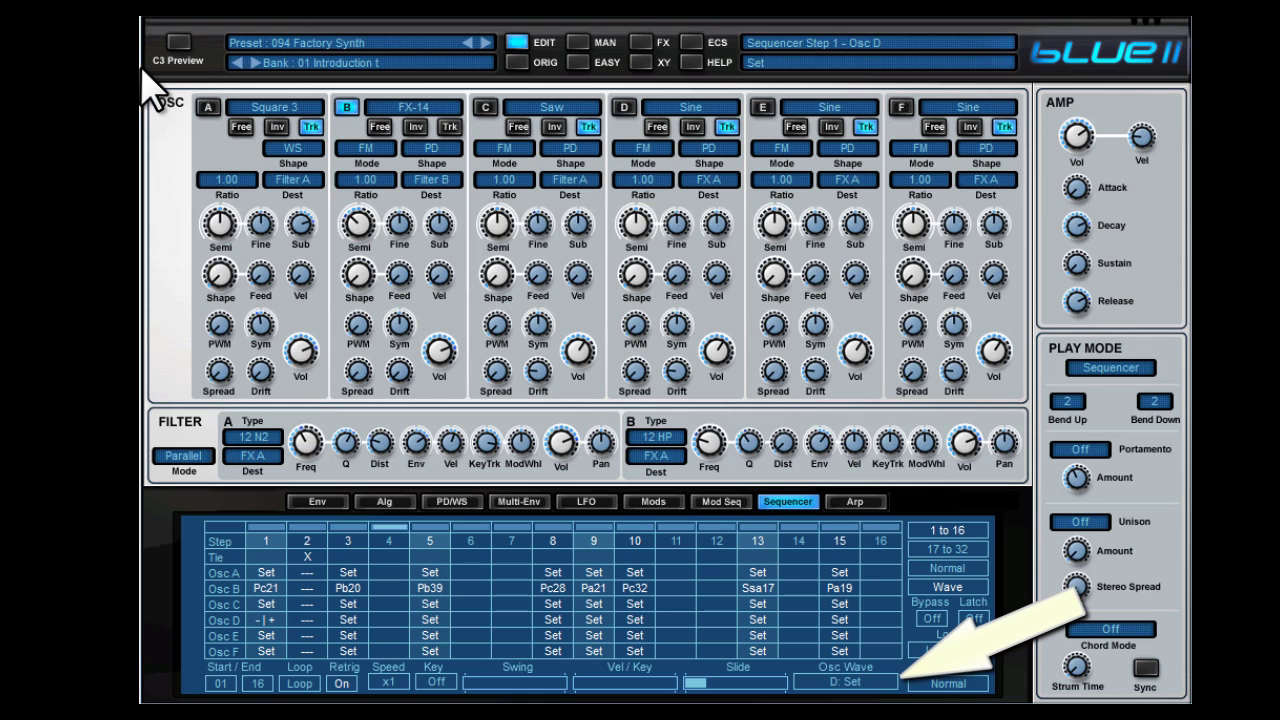
pyautogui.click(207, 107)
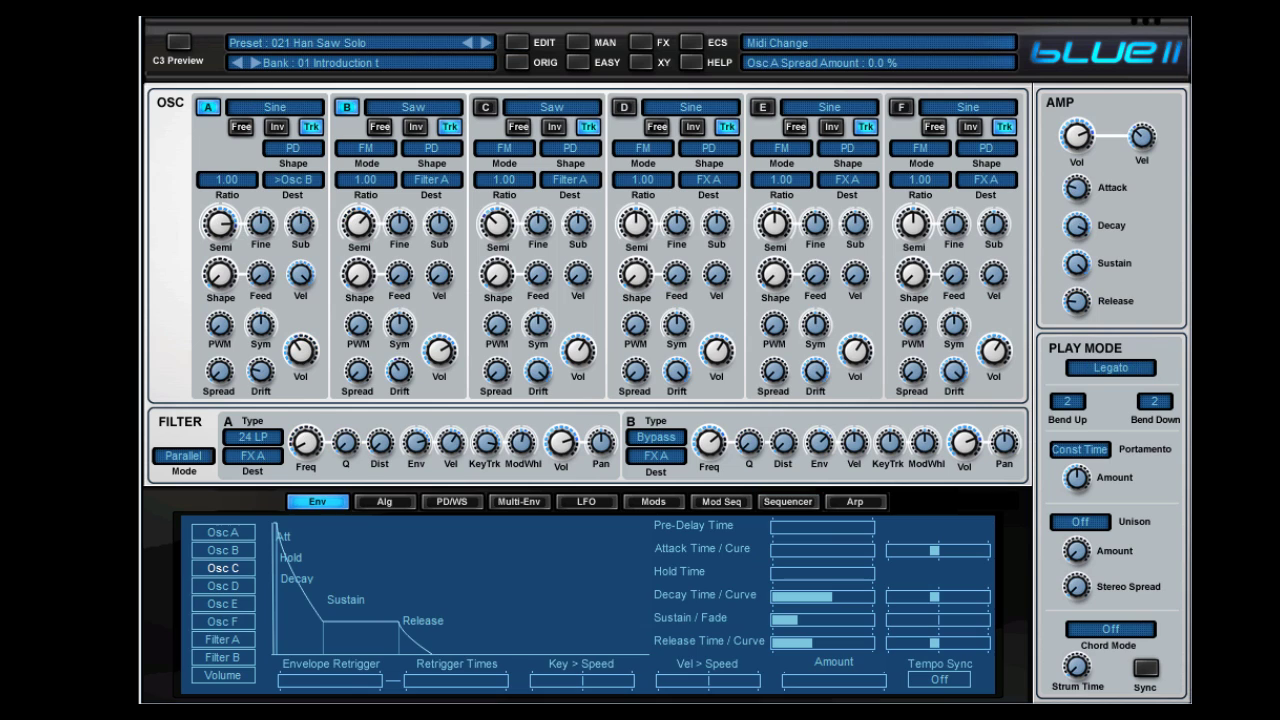
# Examine the FX path options and the effect types for FX B, keeping Serial and HQ Reverb
pyautogui.click(641, 42)
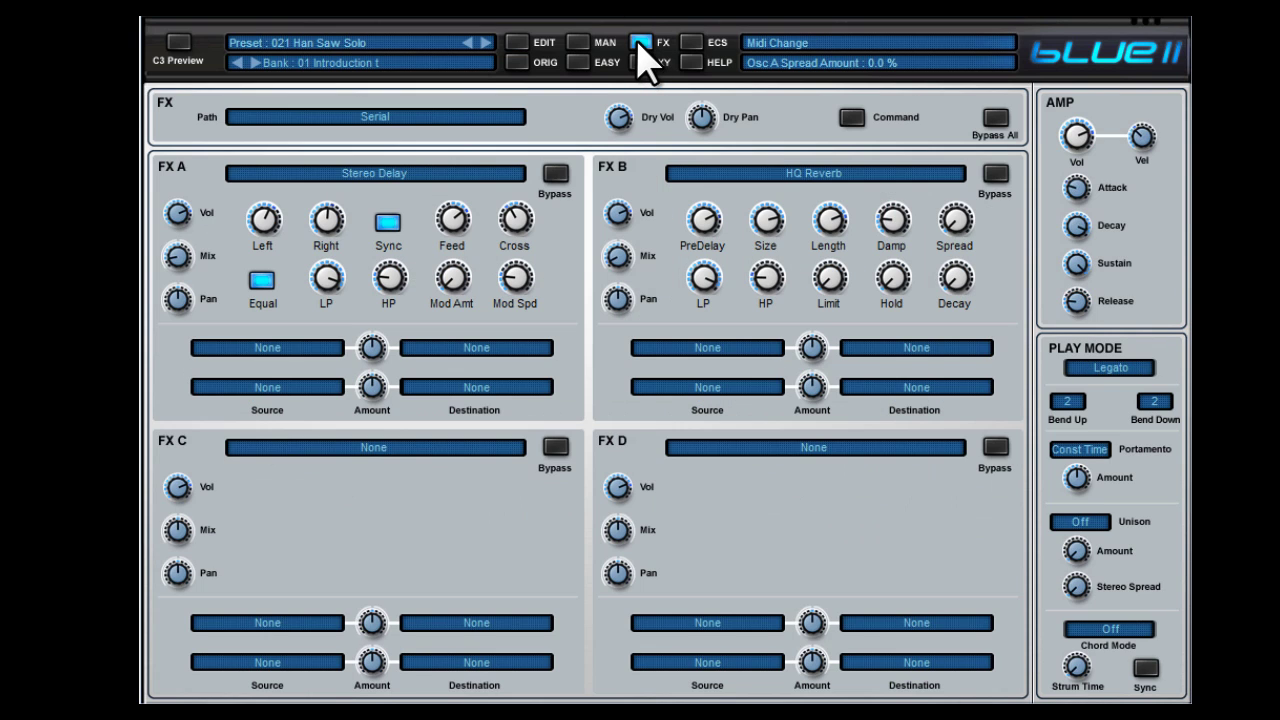
pyautogui.click(452, 118)
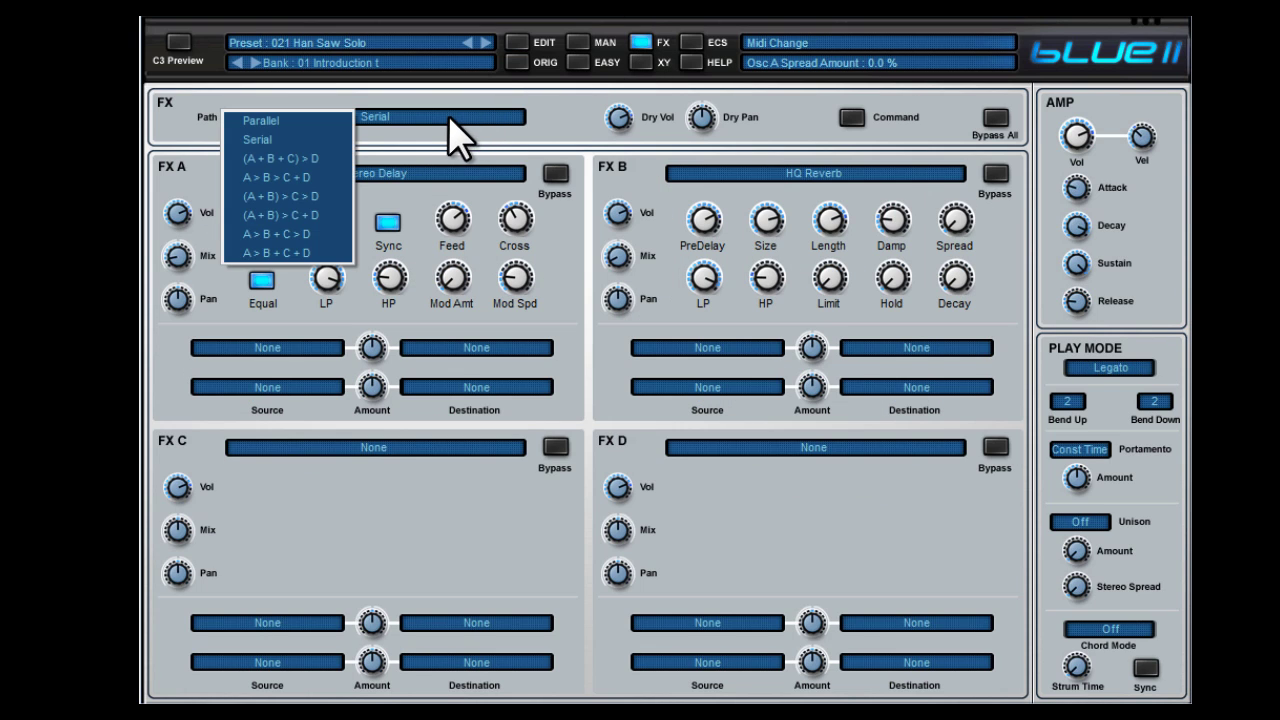
pyautogui.click(280, 140)
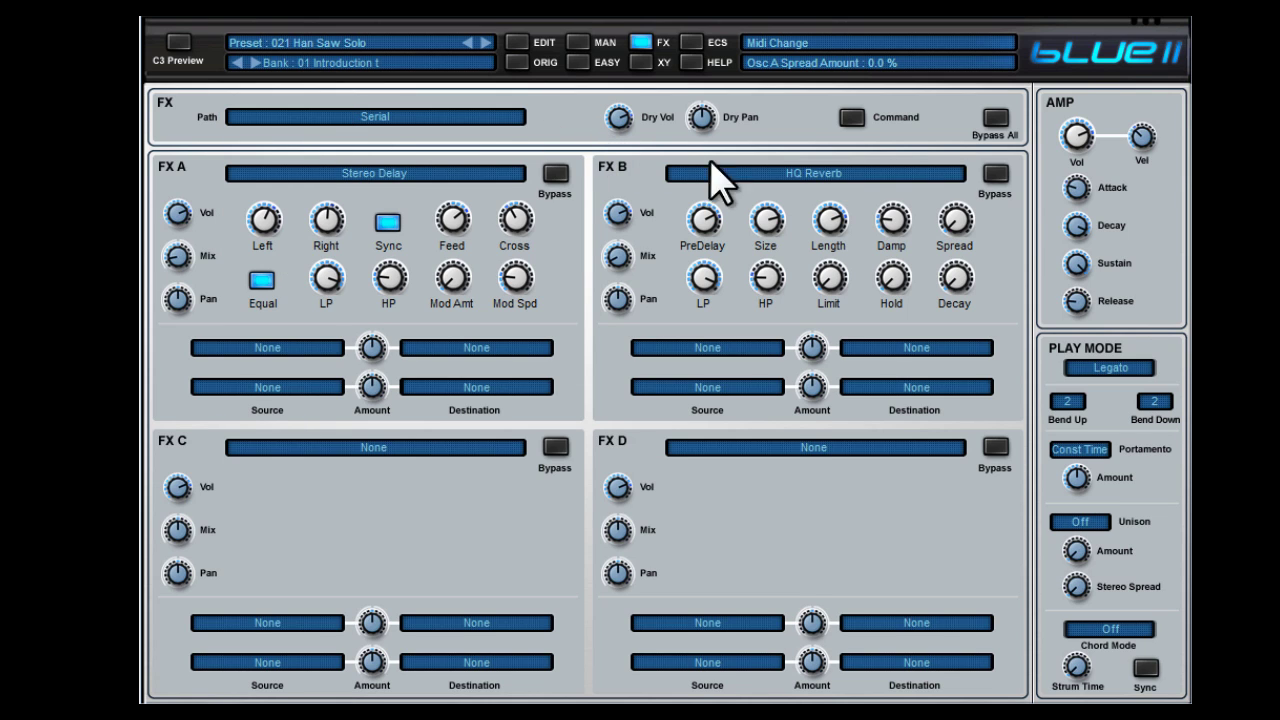
pyautogui.click(788, 172)
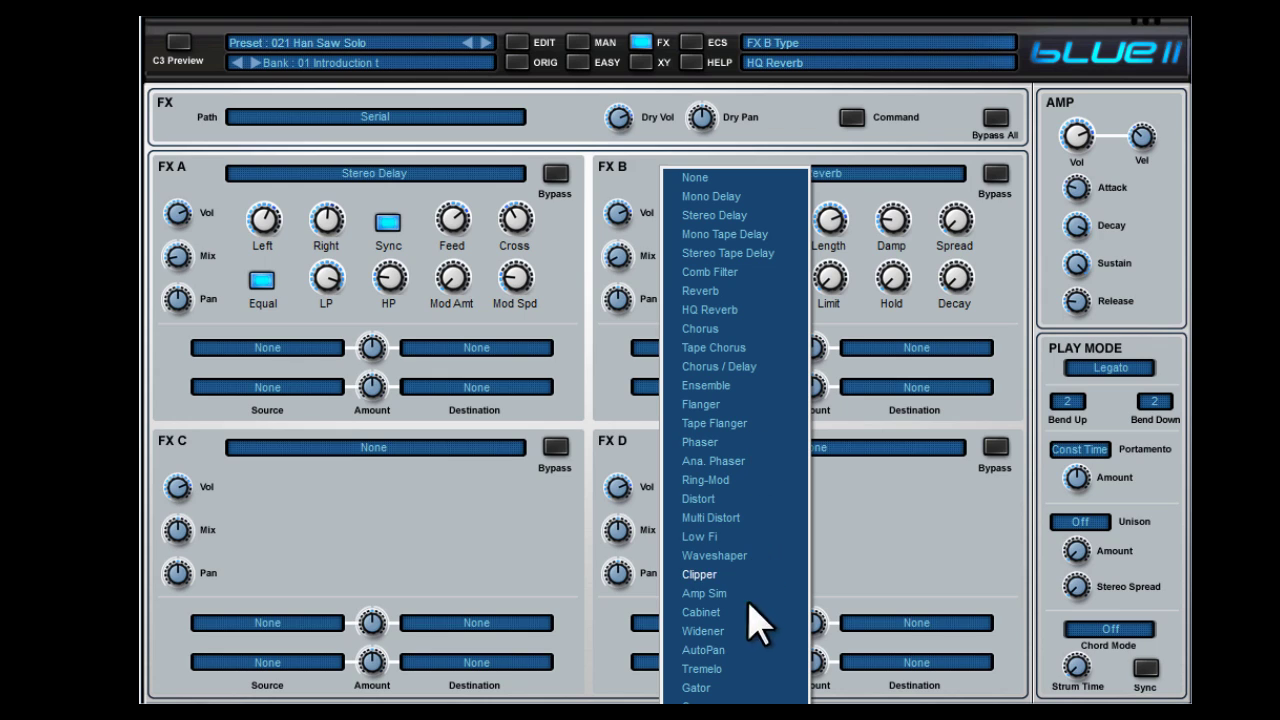
pyautogui.click(735, 309)
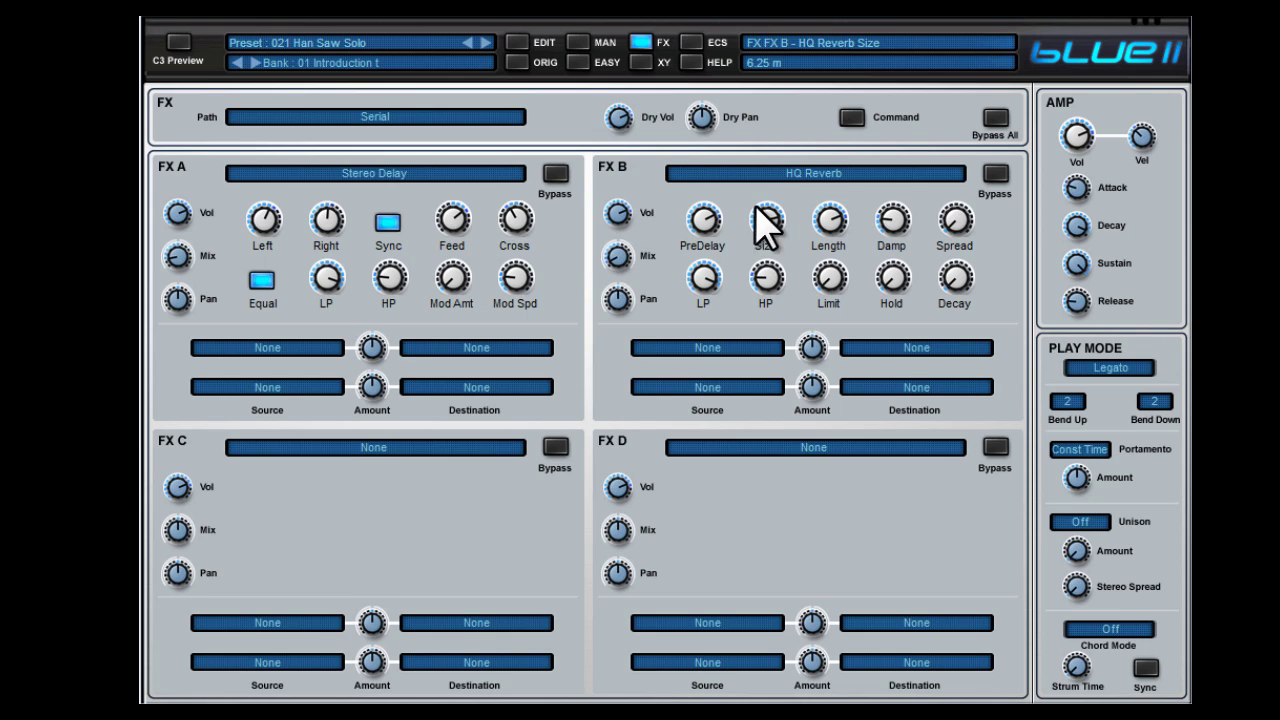
# Examine the MIDI and modulator sources for FX A's first modulation slot and leave the FX screen
pyautogui.click(279, 352)
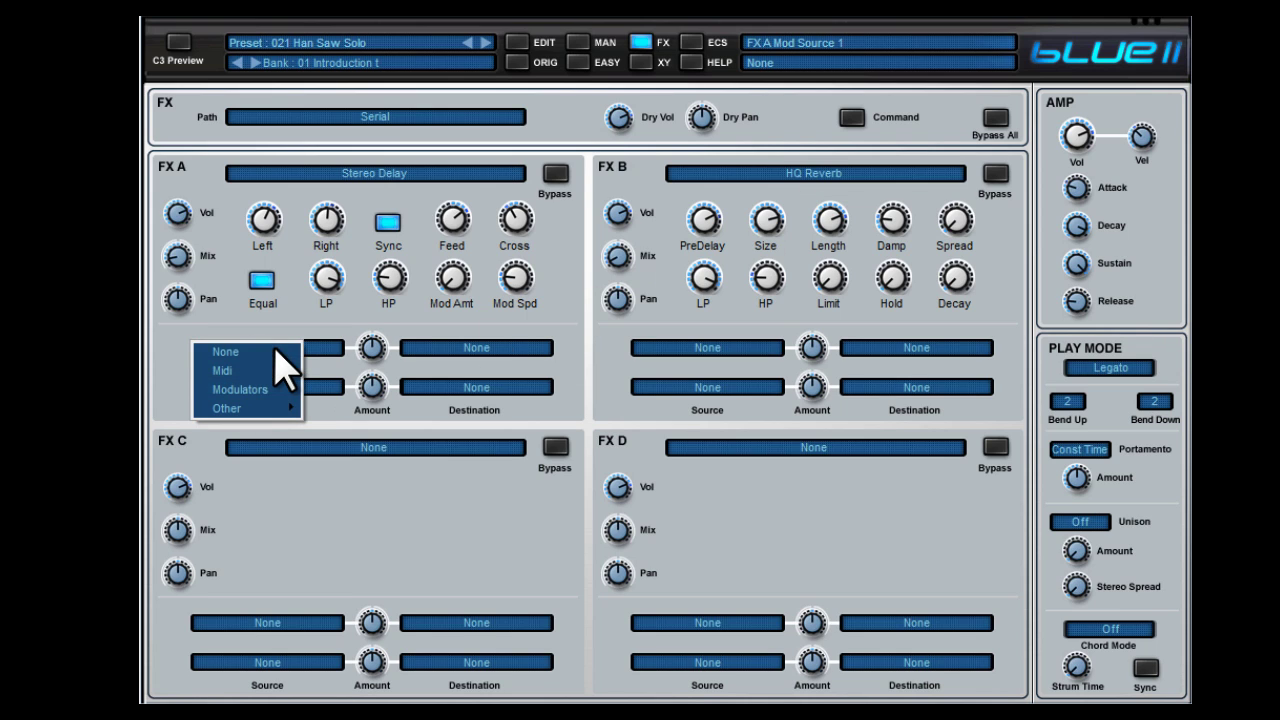
pyautogui.moveTo(266, 384)
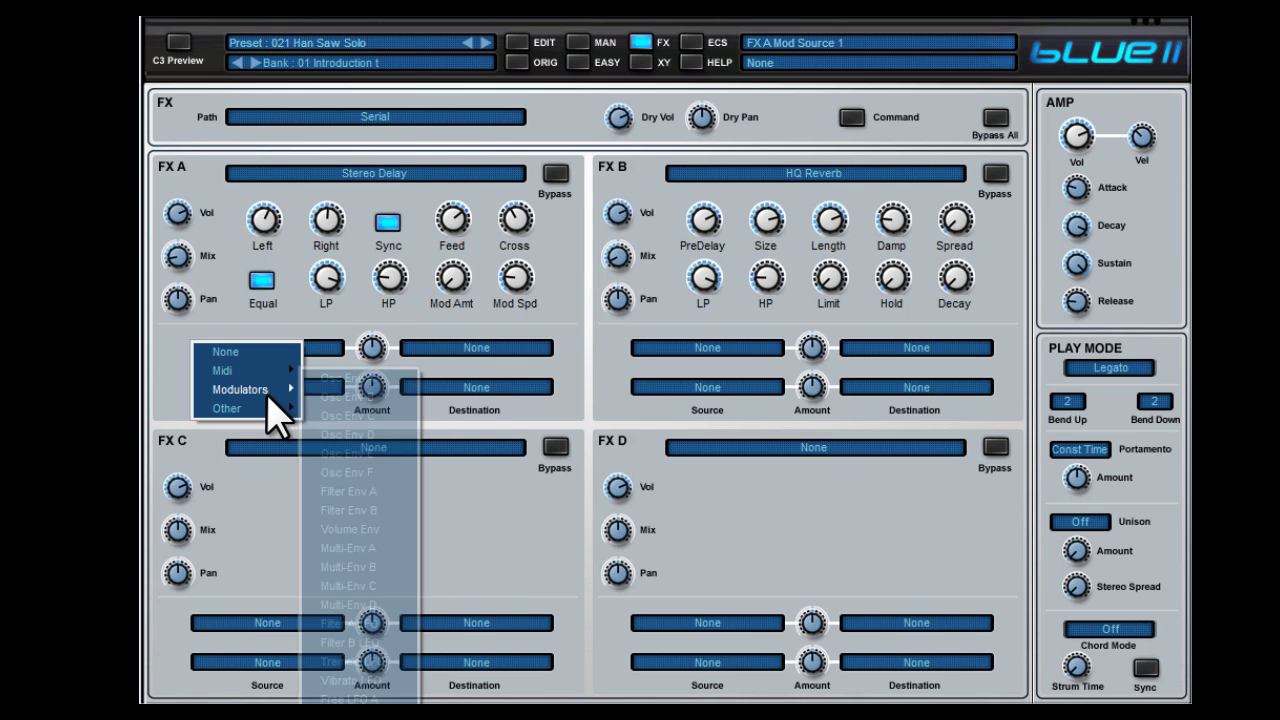
pyautogui.click(451, 349)
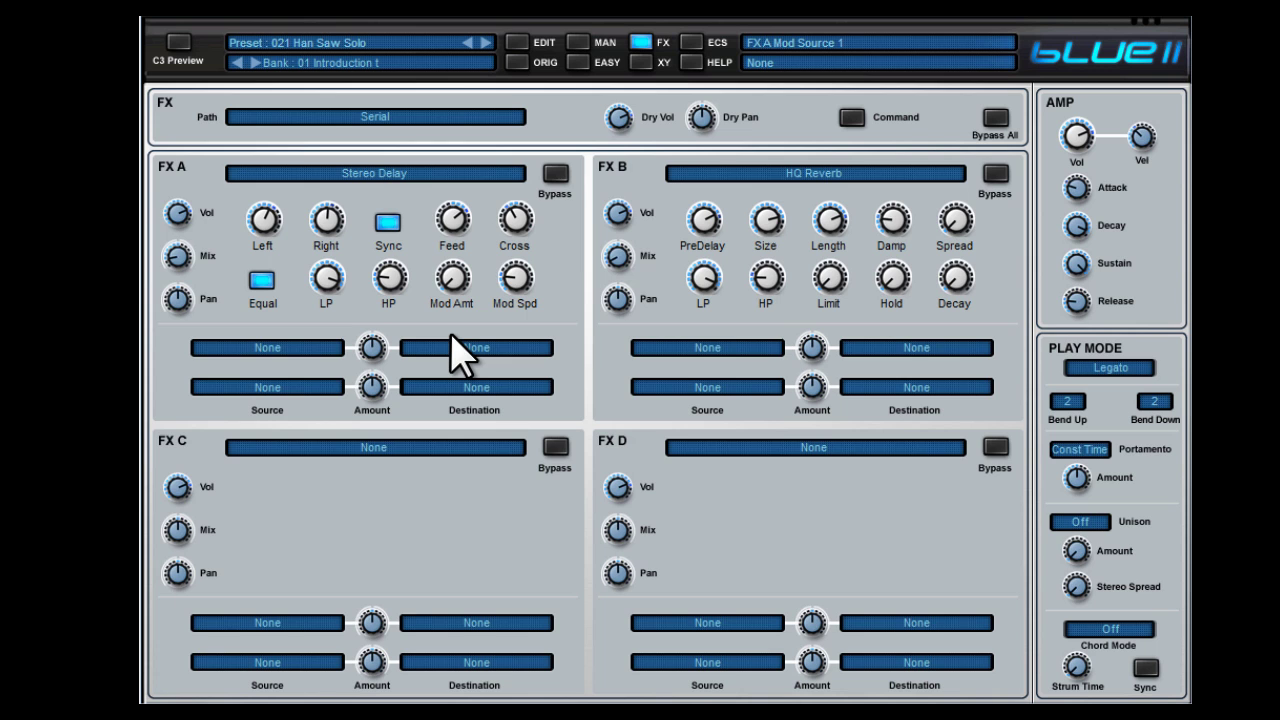
pyautogui.click(644, 46)
# Browse the preset and bank lists in the manager and return to the oscillator screen
pyautogui.click(580, 44)
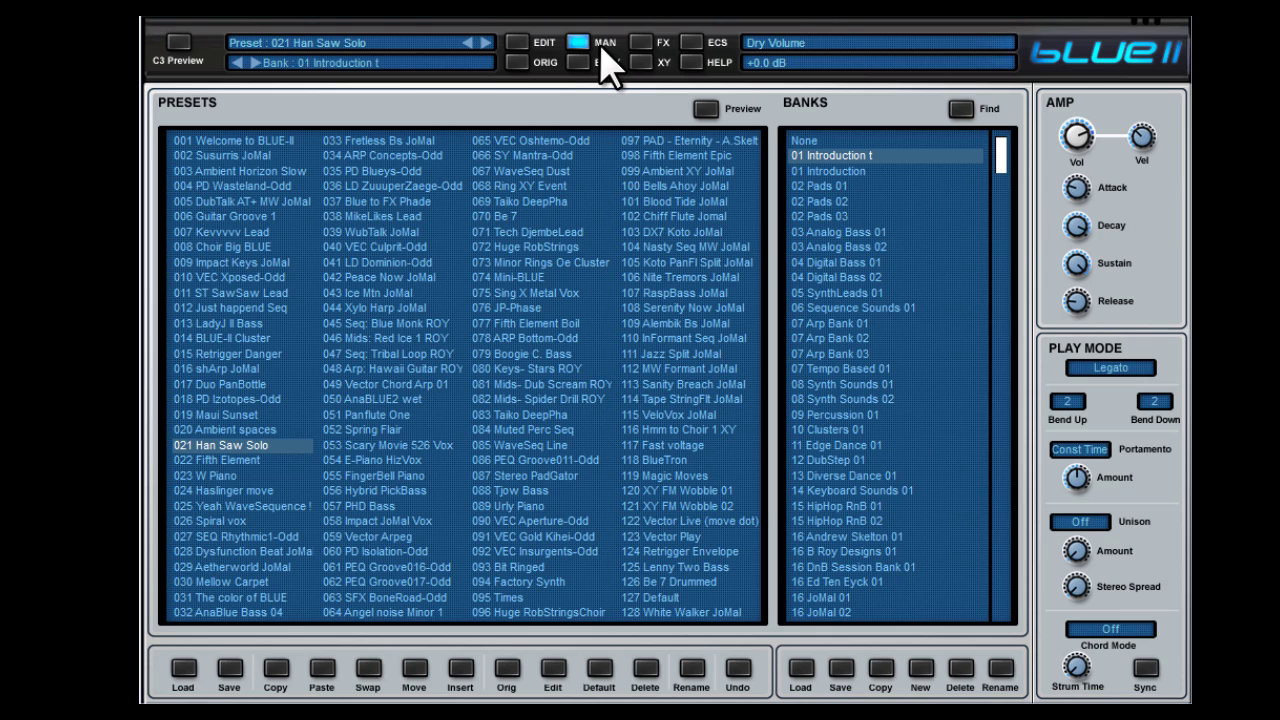
pyautogui.moveTo(1003, 150); pyautogui.dragTo(1018, 290)
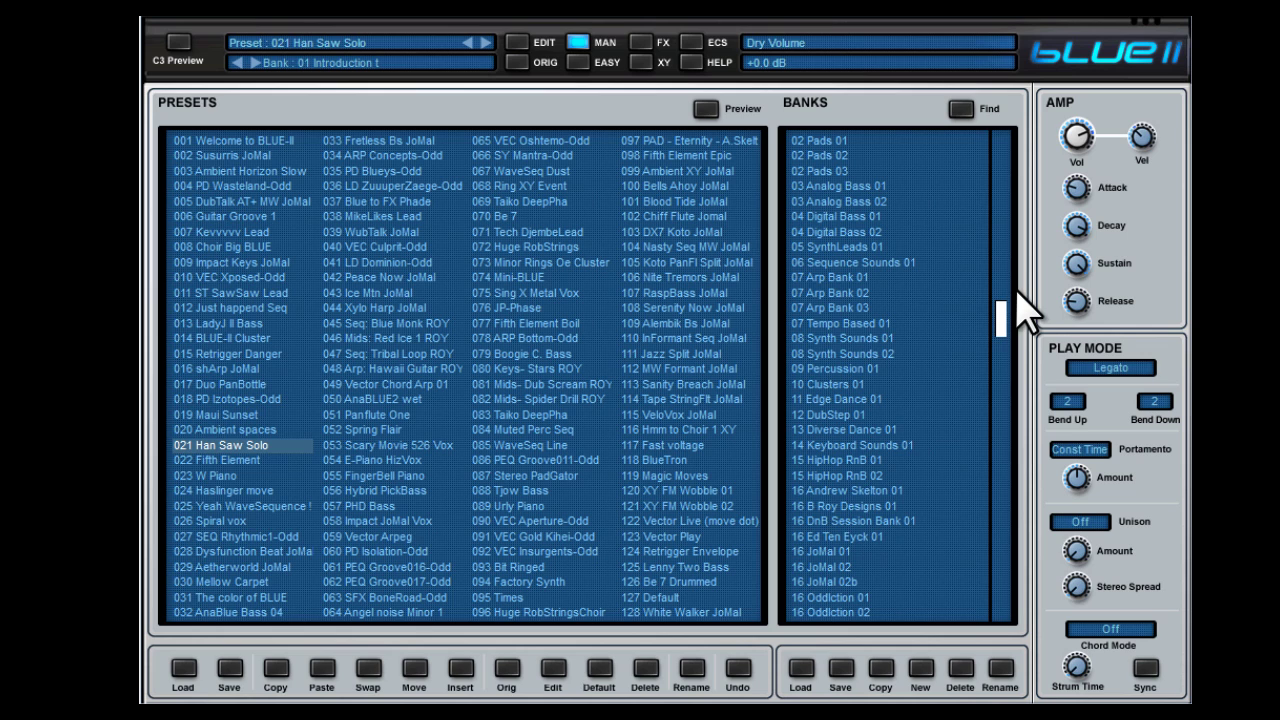
pyautogui.click(580, 44)
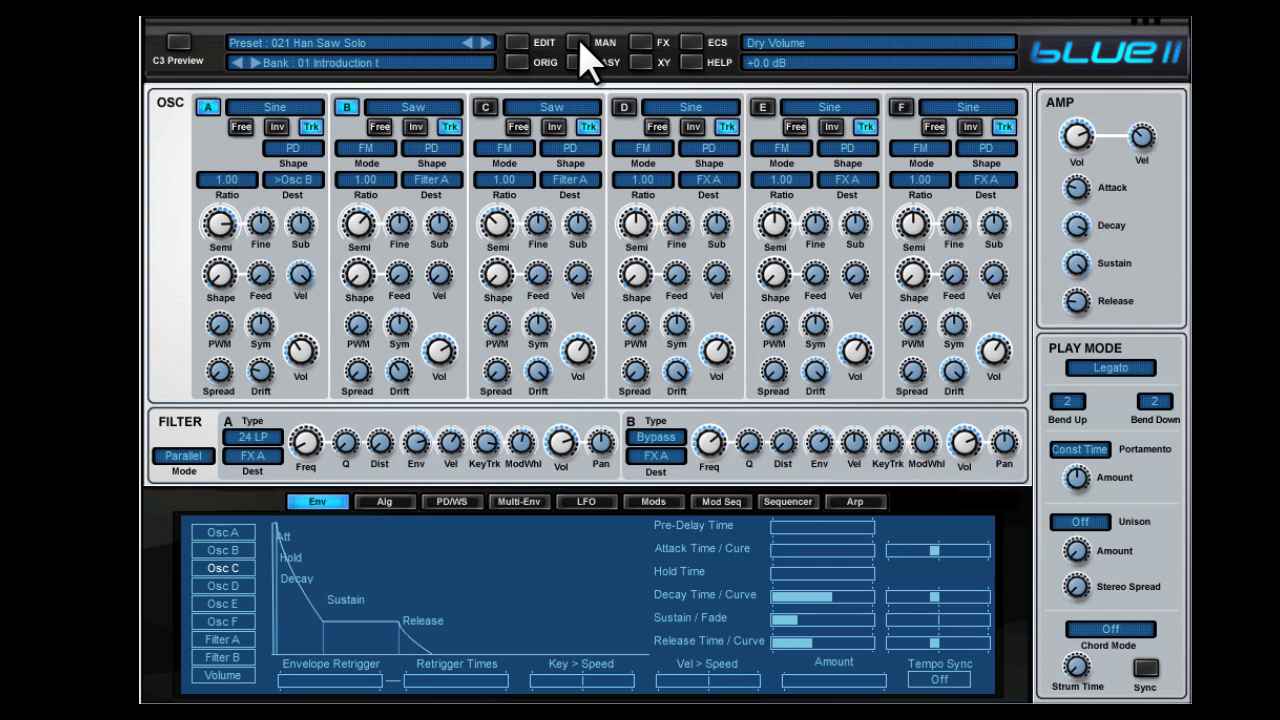